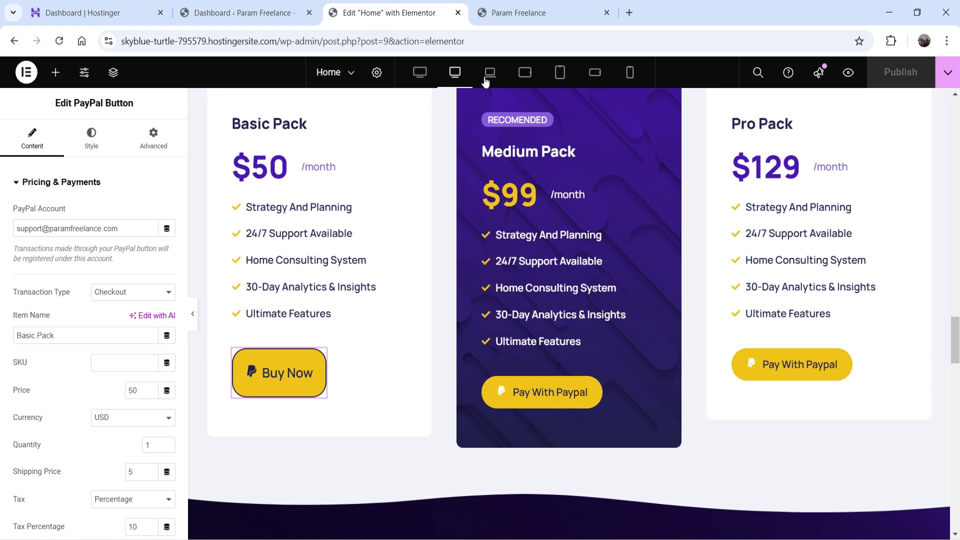
Step: Switch to the live Param Freelance site tab to view the Basic Pack pricing card
{"action": "left_click", "coordinate": [517, 12]}
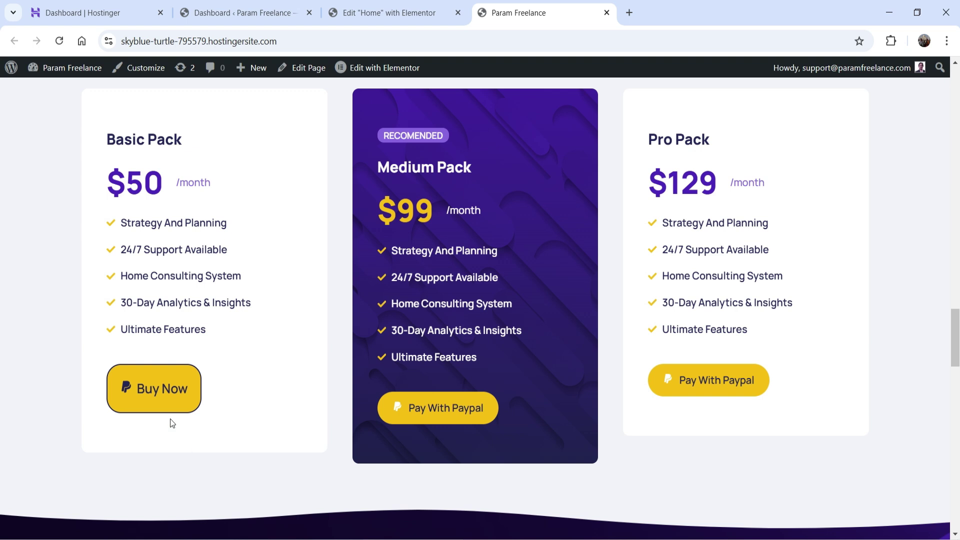
Step: Test the Basic Pack Buy Now button, reaching a PayPal checkout totalling $60.00 USD
{"action": "left_click", "coordinate": [150, 383]}
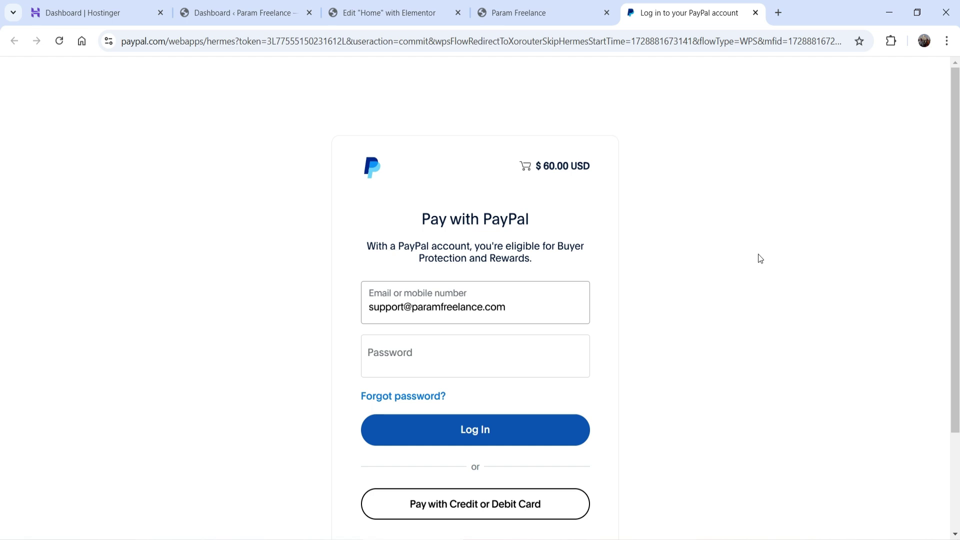
{"action": "scroll", "coordinate": [744, 246], "scroll_direction": "down", "scroll_amount": 1}
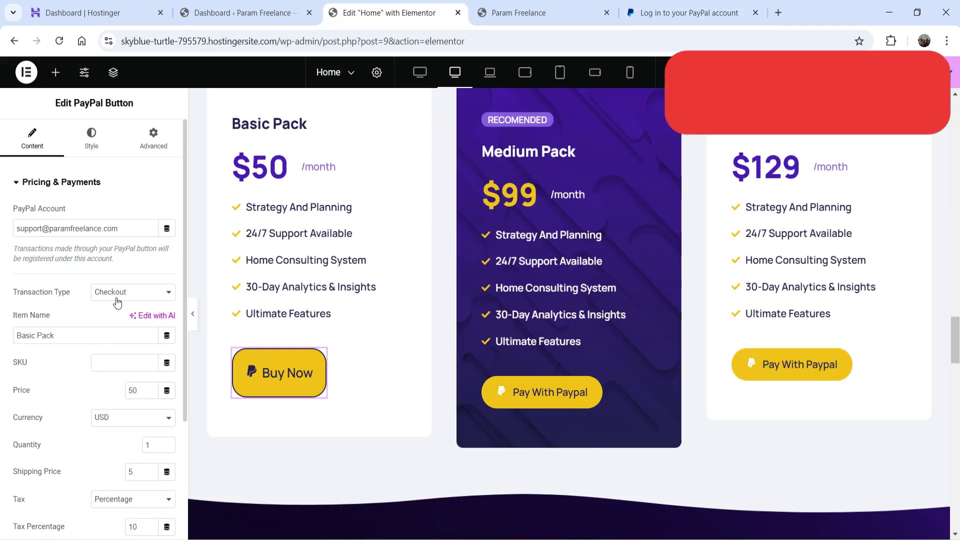
Step: Review the Transaction Type options, then revert the Basic Pack card to $49 with Pay With Paypal
{"action": "left_click", "coordinate": [117, 299]}
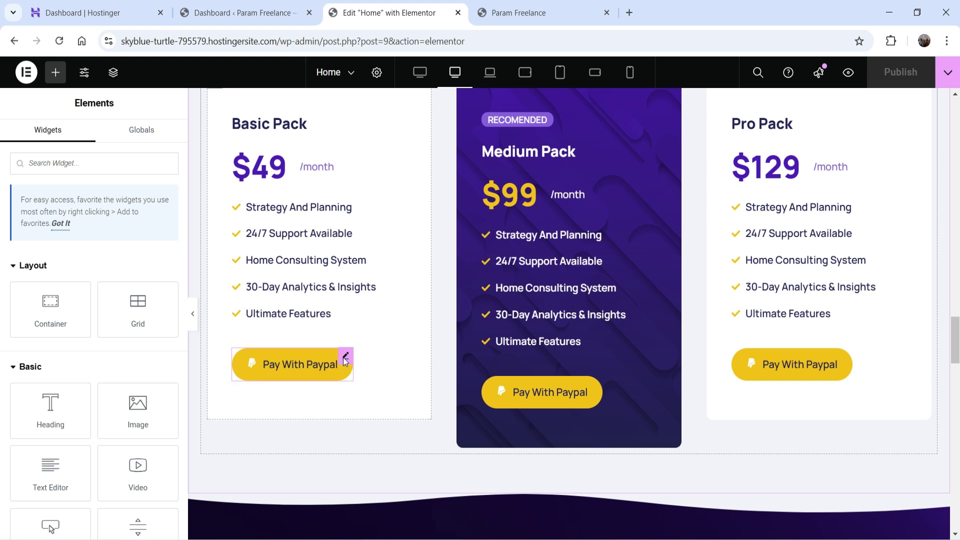
Step: Delete the old Basic Pack button and drag in a new PayPal Button widget found via 'paypa'
{"action": "right_click", "coordinate": [345, 361]}
{"action": "left_click", "coordinate": [387, 526]}
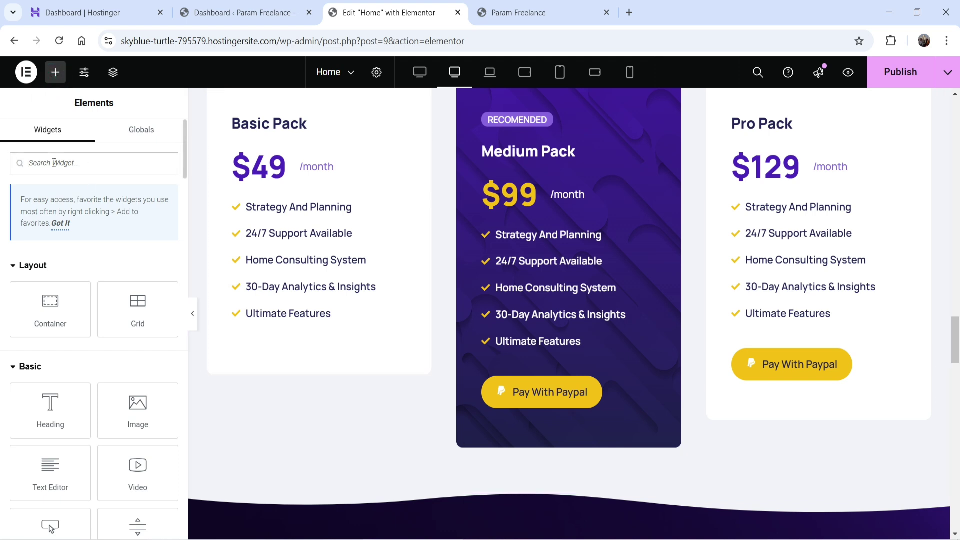
{"action": "type", "text": "pay"}
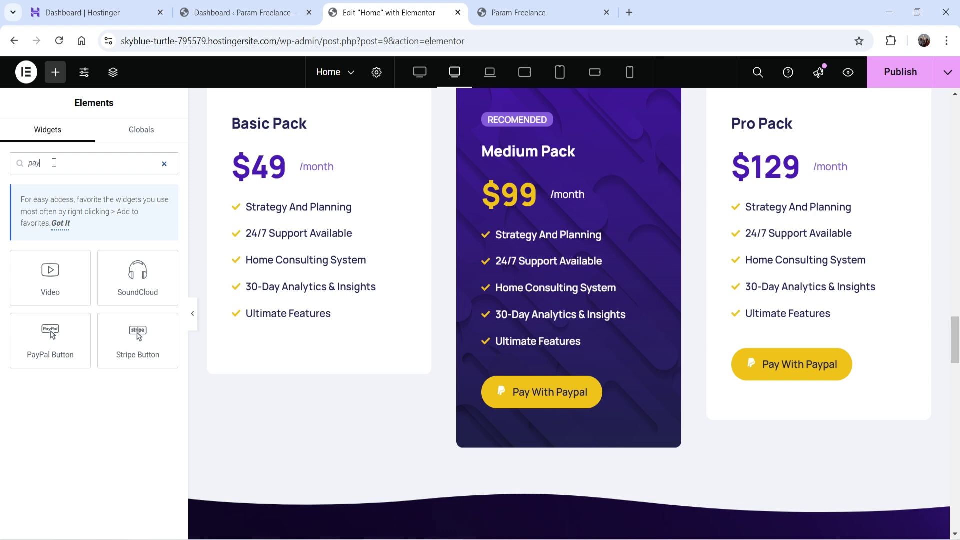
{"action": "type", "text": "pa"}
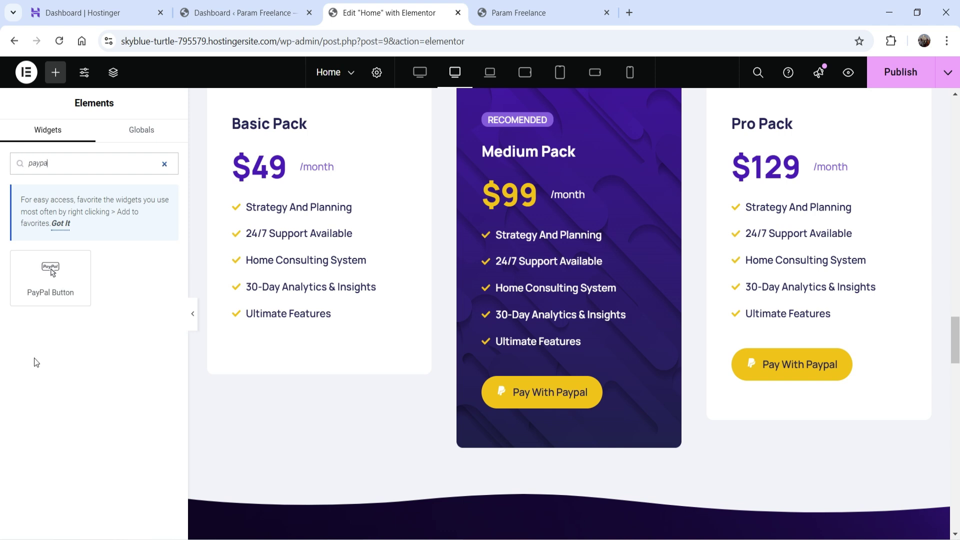
{"action": "left_click_drag", "start_coordinate": [50, 273], "coordinate": [385, 330]}
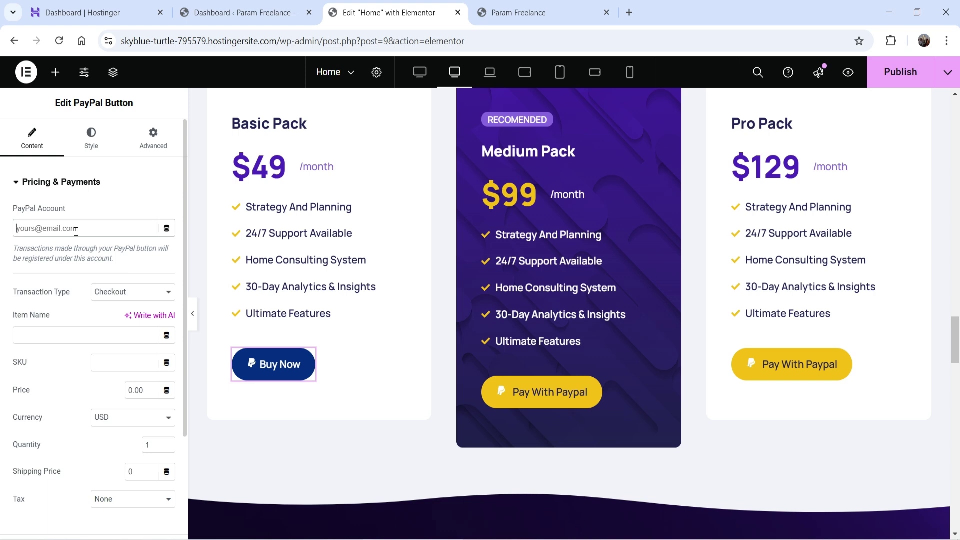
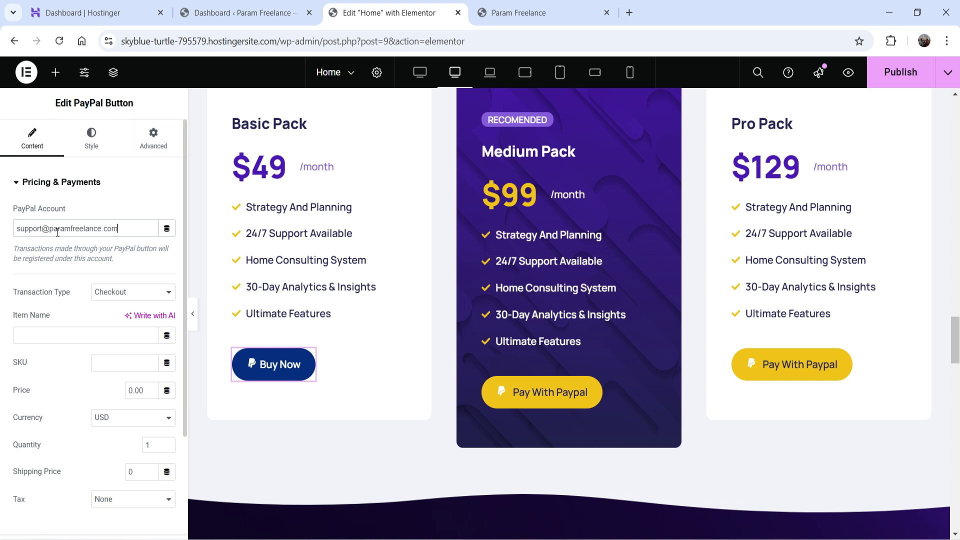
Step: Enter the site's PayPal account e-mail, keep Checkout, and name the item 'Basic Pack'
{"action": "scroll", "coordinate": [63, 252], "scroll_direction": "down", "scroll_amount": 2}
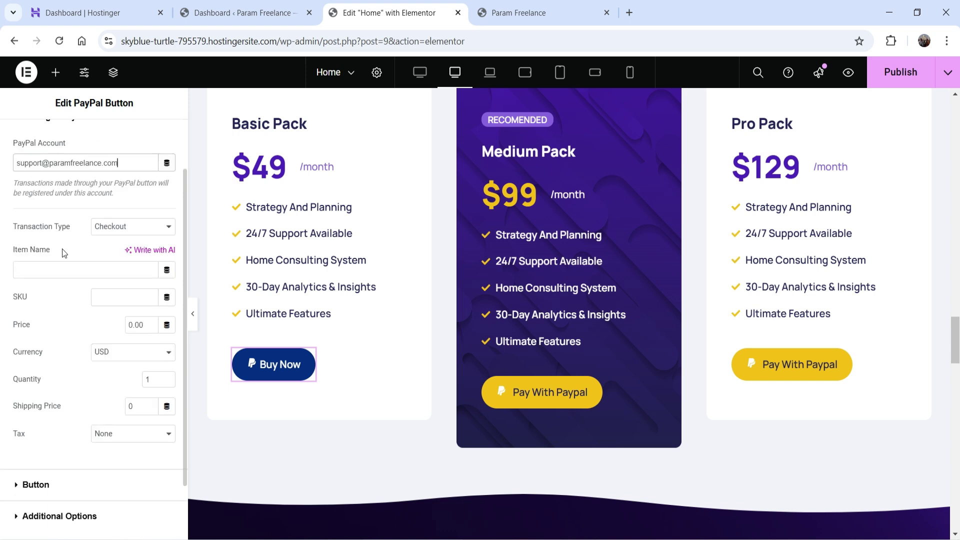
{"action": "left_click", "coordinate": [118, 233]}
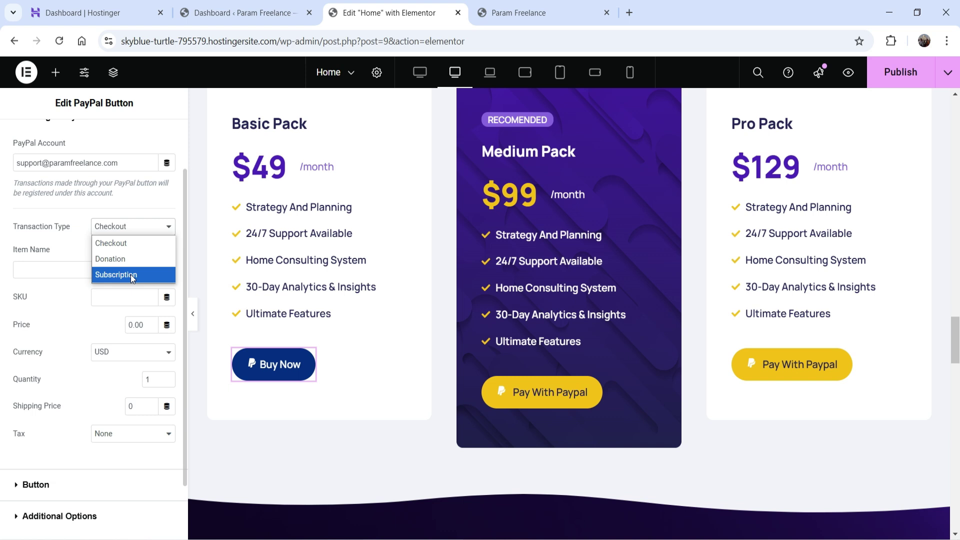
{"action": "left_click", "coordinate": [121, 247]}
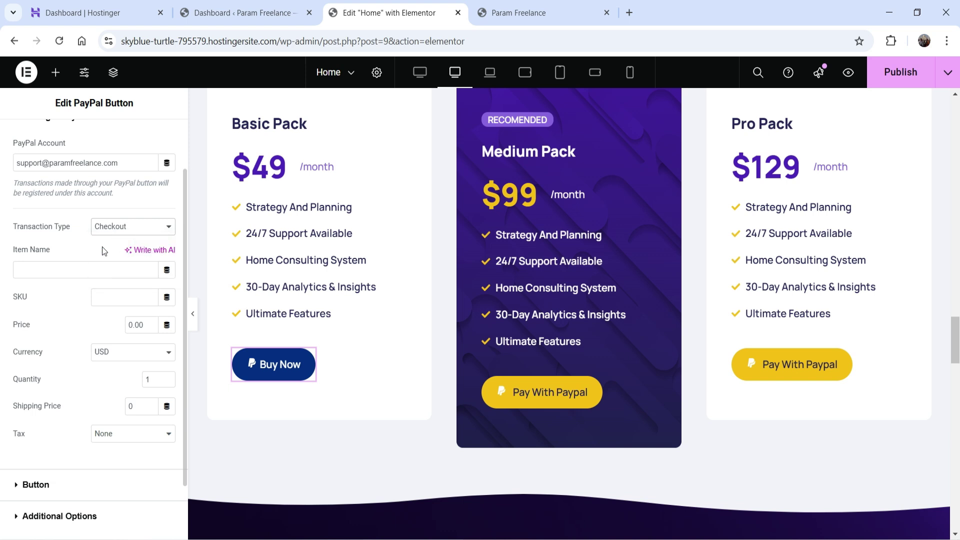
{"action": "left_click", "coordinate": [46, 274]}
{"action": "type", "text": "B"}
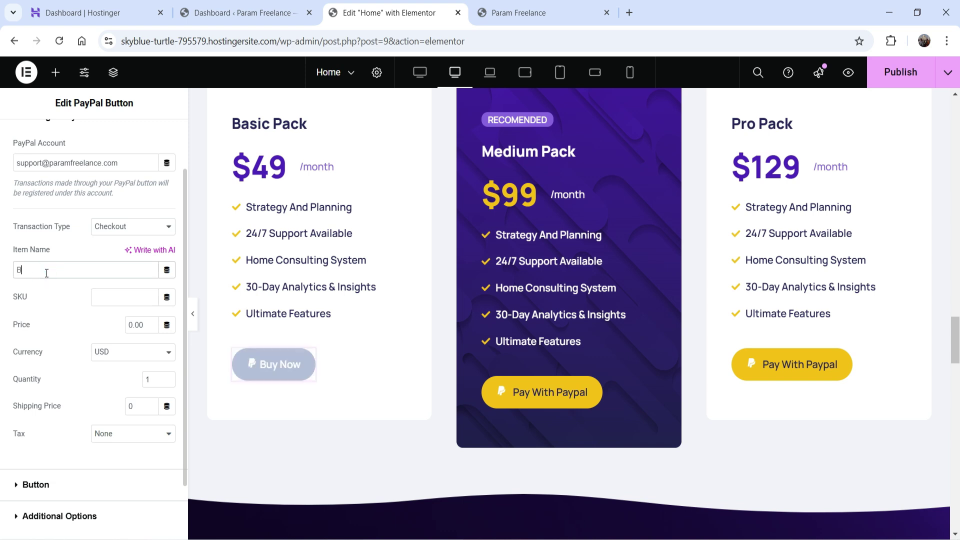
{"action": "type", "text": "asic Pack"}
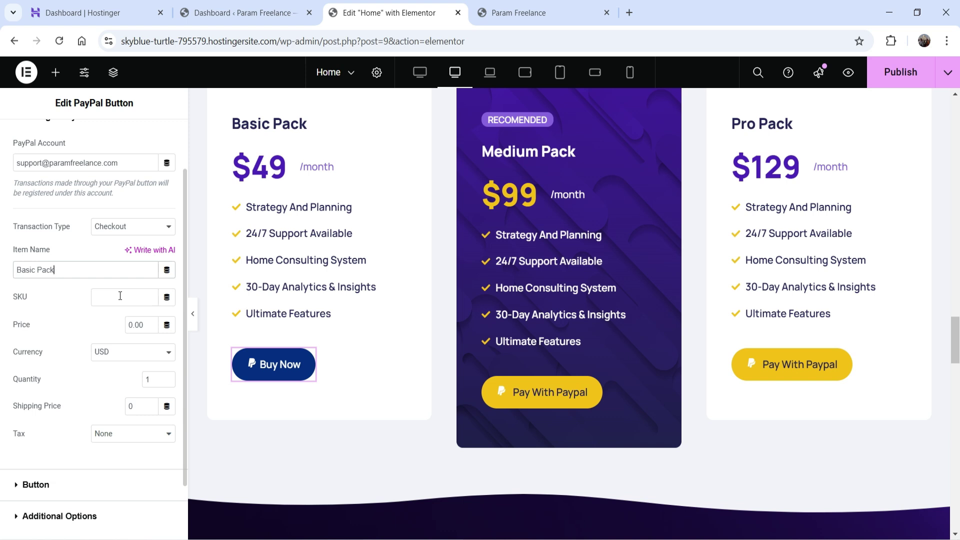
{"action": "double_click", "coordinate": [131, 325]}
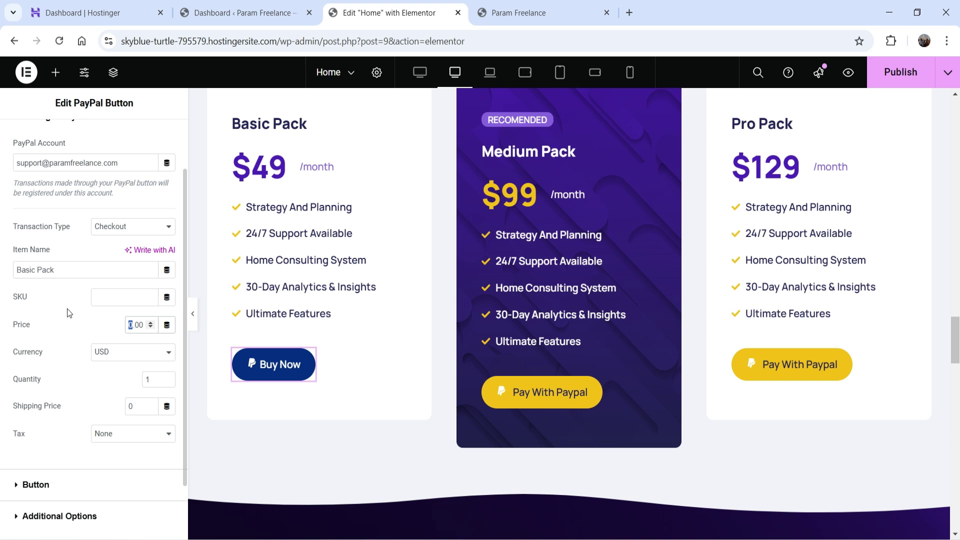
Step: Change the Basic Pack price heading from $49 to $50
{"action": "left_click", "coordinate": [264, 171]}
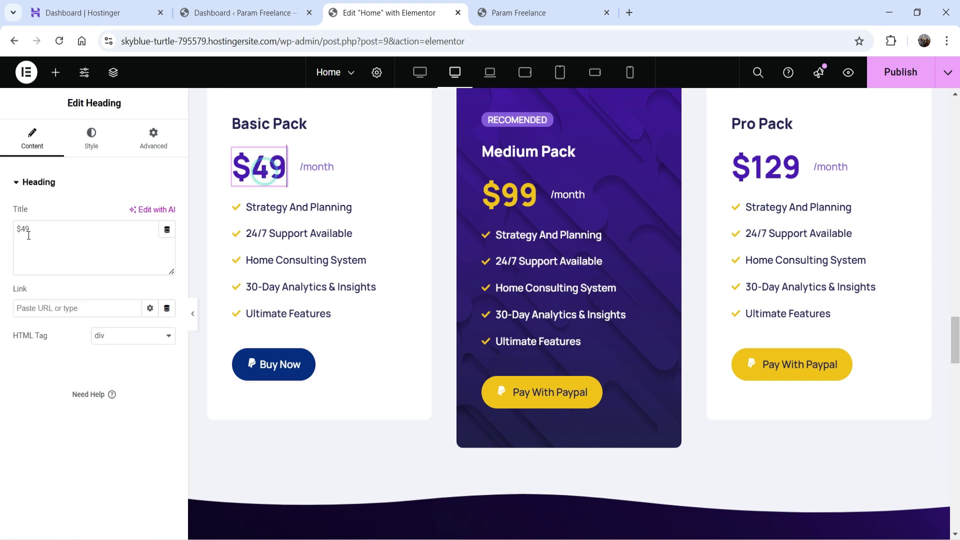
{"action": "double_click", "coordinate": [26, 229]}
{"action": "type", "text": "50"}
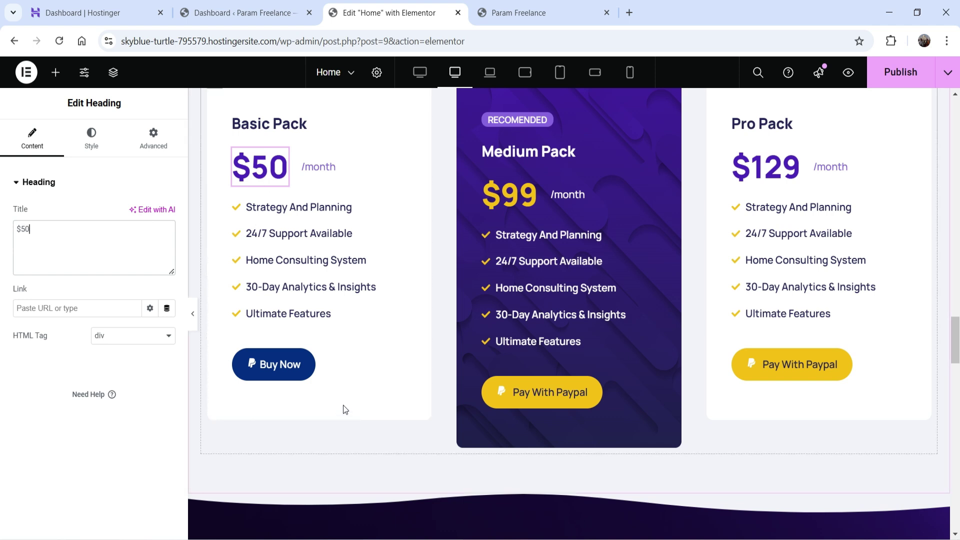
Step: Set the PayPal button price to 50 with USD currency
{"action": "left_click", "coordinate": [310, 362]}
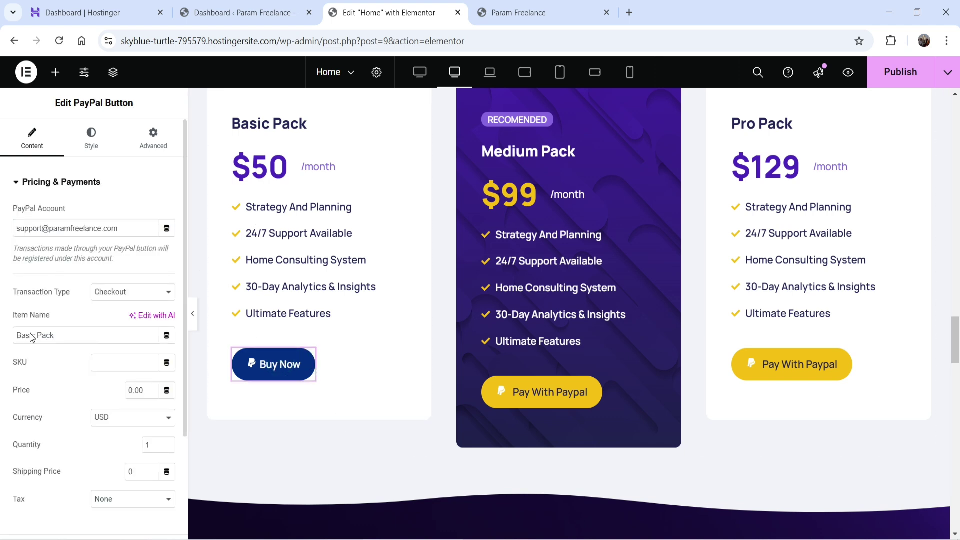
{"action": "left_click", "coordinate": [128, 389]}
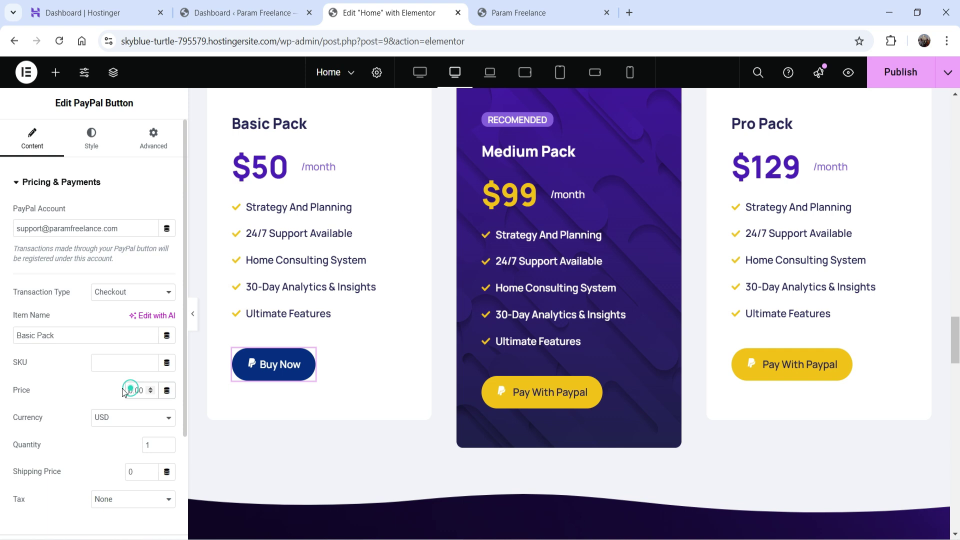
{"action": "type", "text": "50"}
{"action": "scroll", "coordinate": [123, 392], "scroll_direction": "down", "scroll_amount": 1}
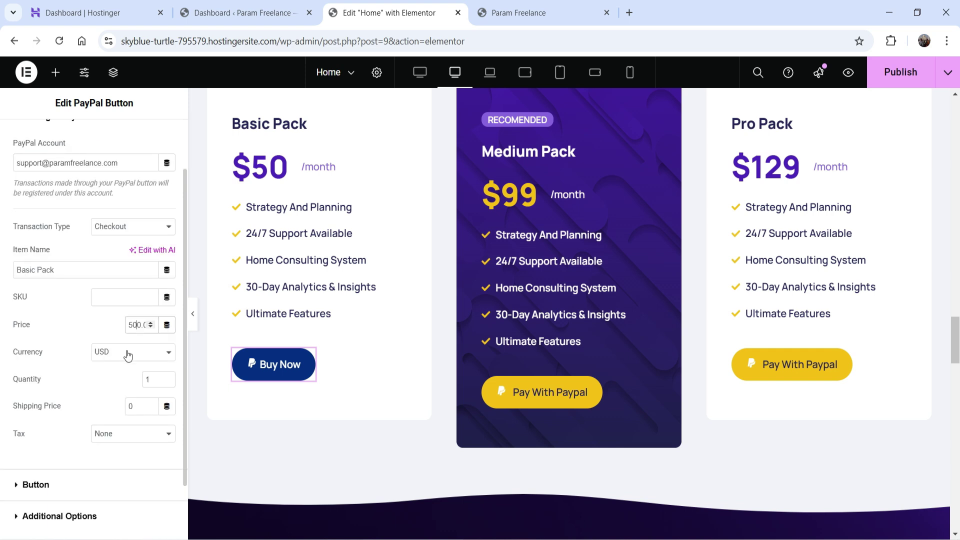
{"action": "left_click", "coordinate": [125, 354]}
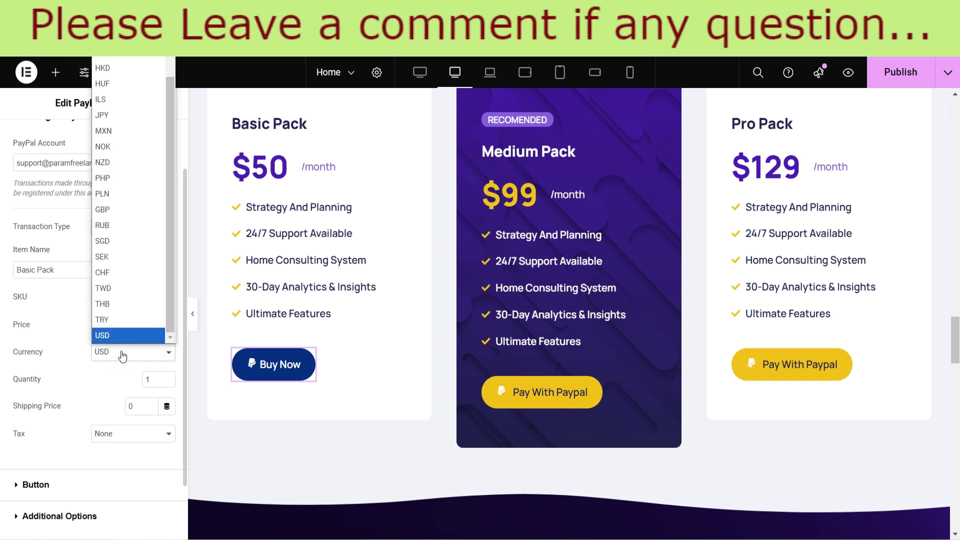
{"action": "scroll", "coordinate": [169, 130], "scroll_direction": "up", "scroll_amount": 1}
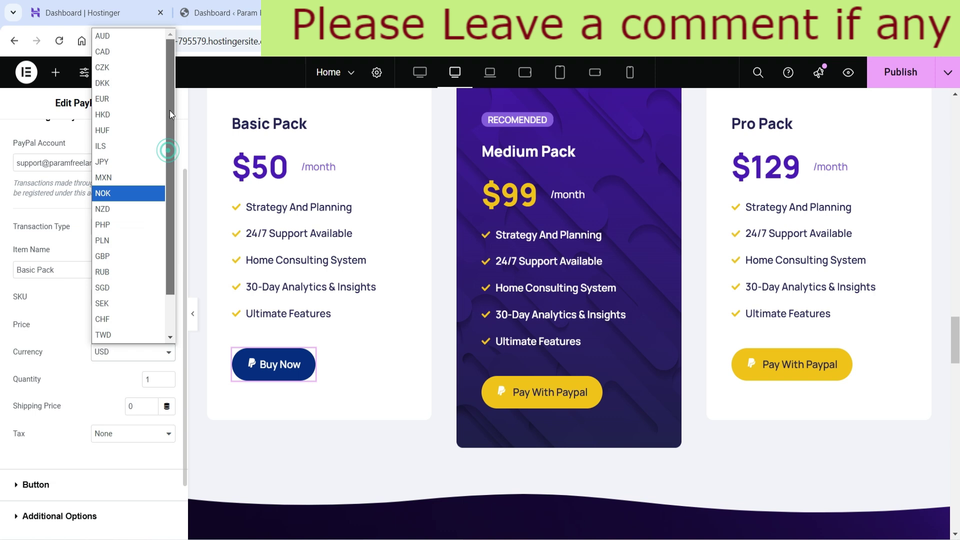
{"action": "scroll", "coordinate": [166, 150], "scroll_direction": "down", "scroll_amount": 1}
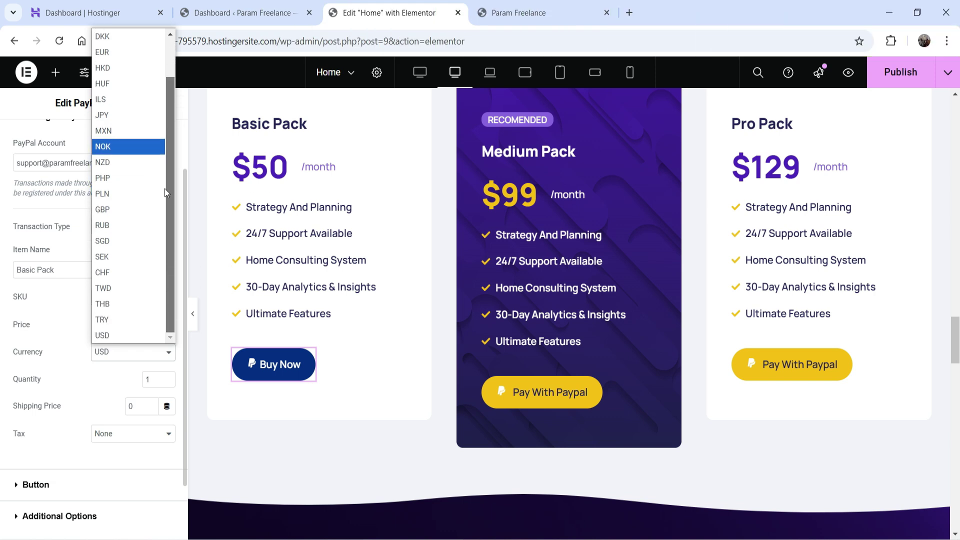
{"action": "scroll", "coordinate": [153, 307], "scroll_direction": "down", "scroll_amount": 2}
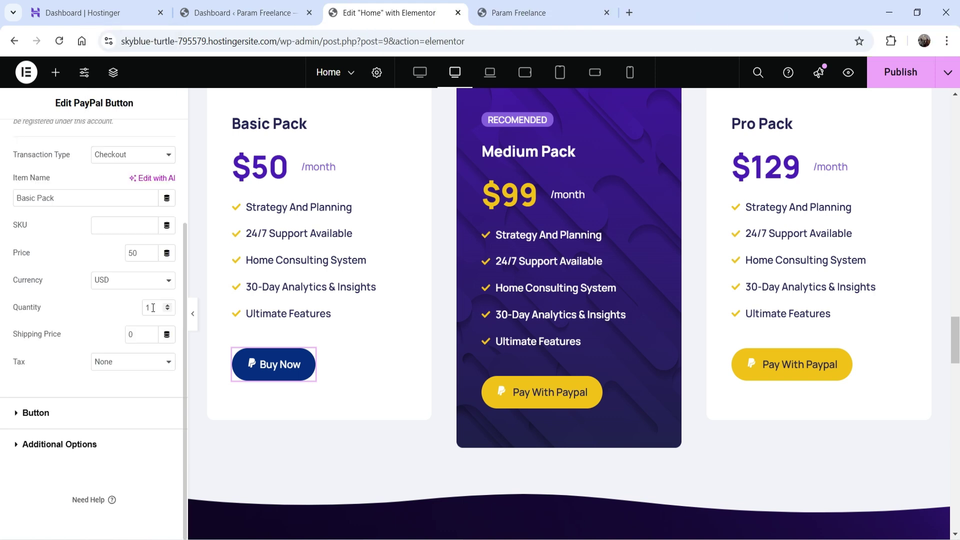
Step: Set shipping price to 5 and a 10 percent tax percentage
{"action": "double_click", "coordinate": [136, 335]}
{"action": "type", "text": "5"}
{"action": "left_click", "coordinate": [127, 363]}
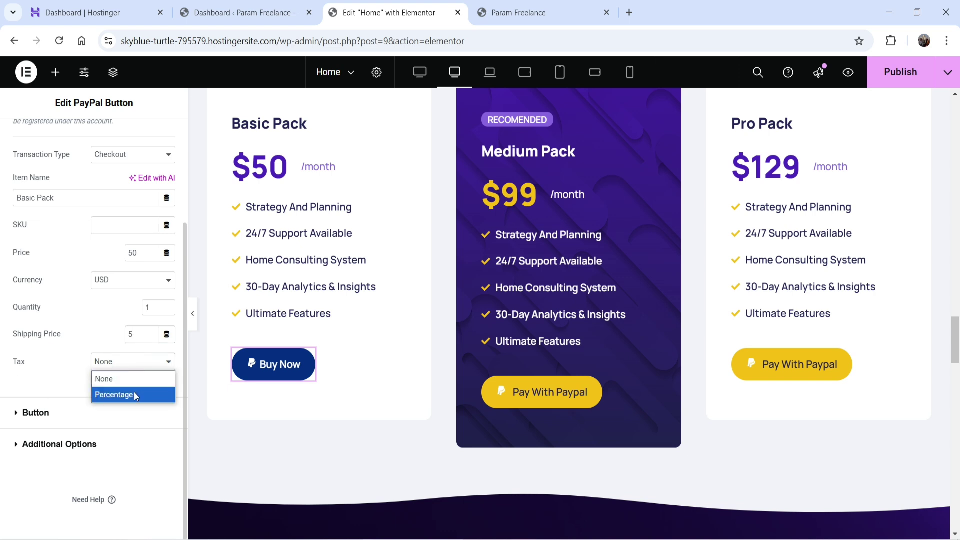
{"action": "left_click", "coordinate": [134, 394]}
{"action": "double_click", "coordinate": [135, 392]}
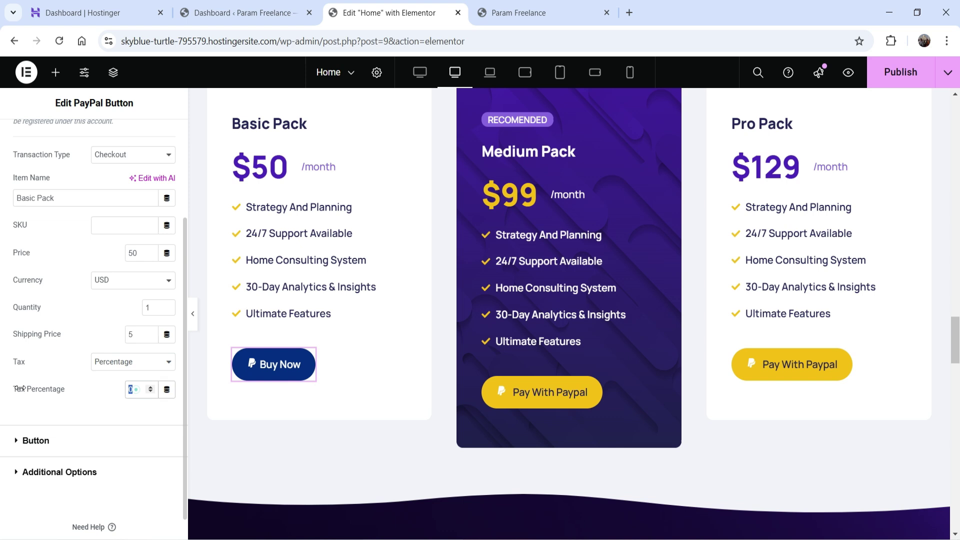
{"action": "type", "text": "10"}
Step: Give the Buy Now button a PayPal brand icon from the icon library
{"action": "left_click", "coordinate": [43, 440]}
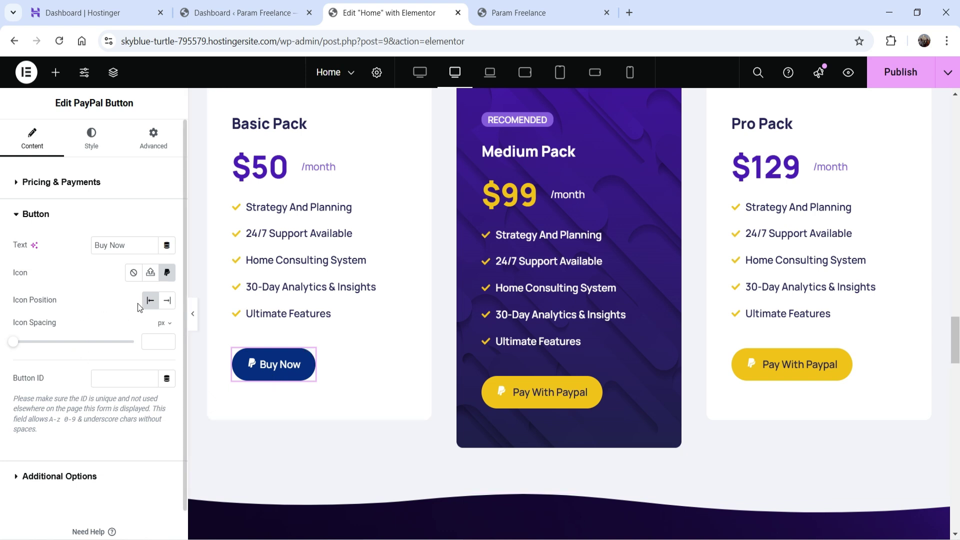
{"action": "left_click", "coordinate": [168, 274]}
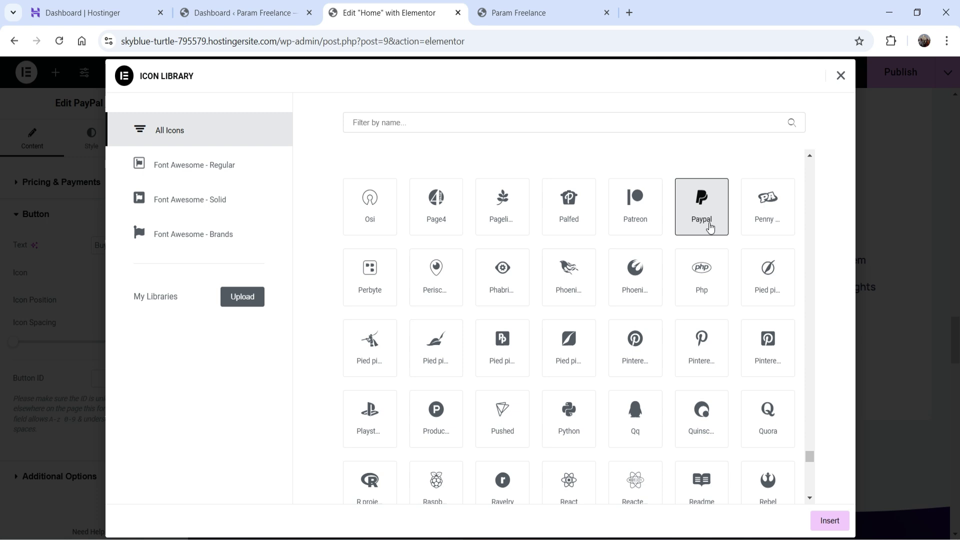
{"action": "left_click", "coordinate": [401, 123]}
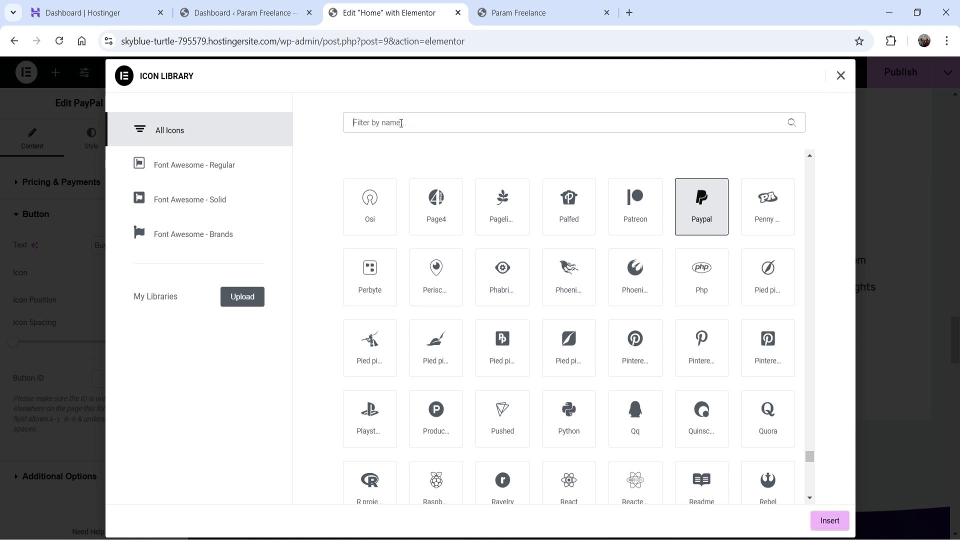
{"action": "left_click", "coordinate": [840, 75]}
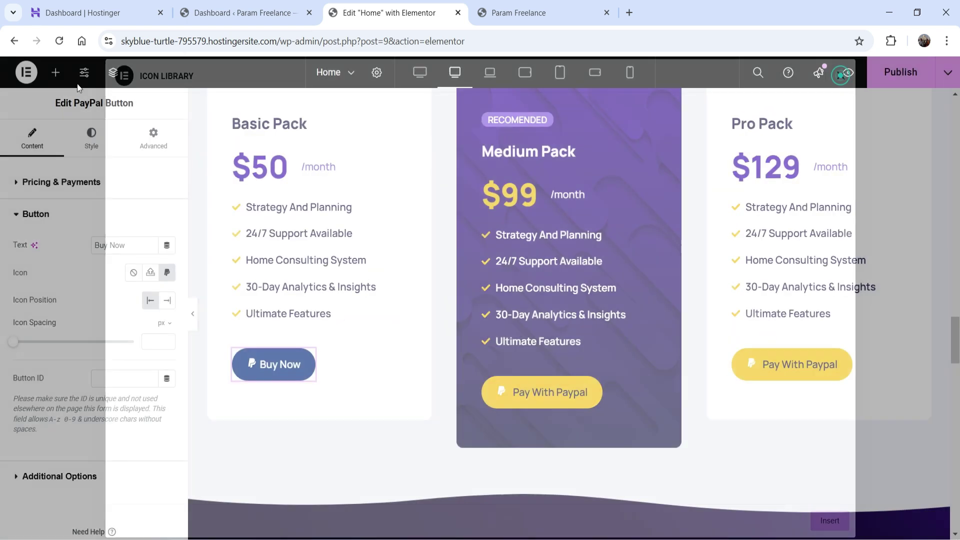
Step: Place the icon at the start with 7 px spacing and expand Additional Options
{"action": "left_click", "coordinate": [165, 301]}
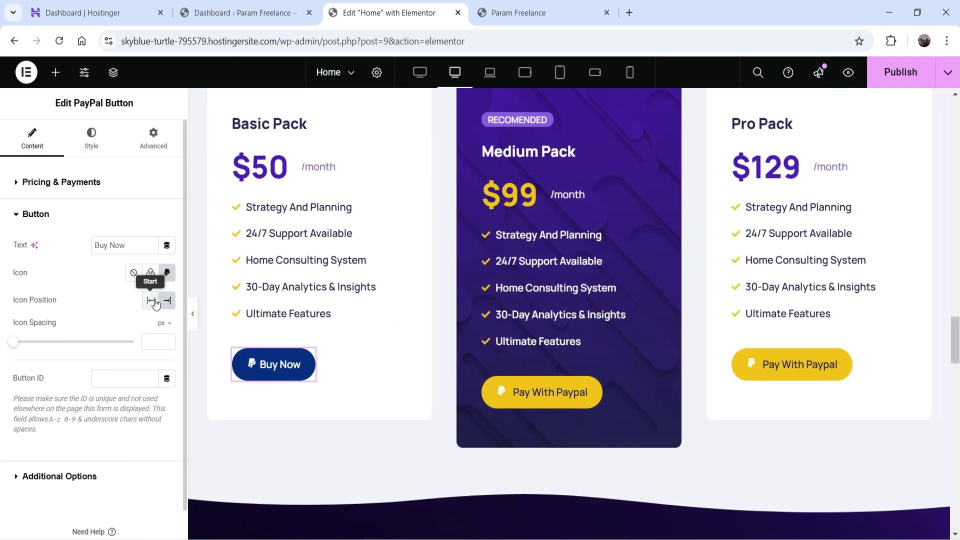
{"action": "left_click", "coordinate": [150, 300]}
{"action": "scroll", "coordinate": [150, 280], "scroll_direction": "down", "scroll_amount": 1}
{"action": "left_click_drag", "start_coordinate": [14, 310], "coordinate": [31, 312]}
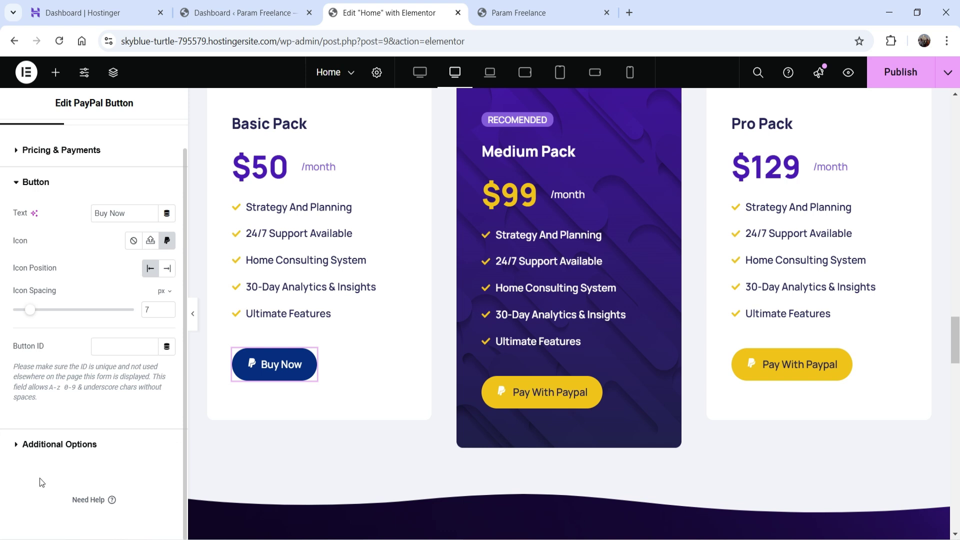
{"action": "left_click", "coordinate": [43, 446]}
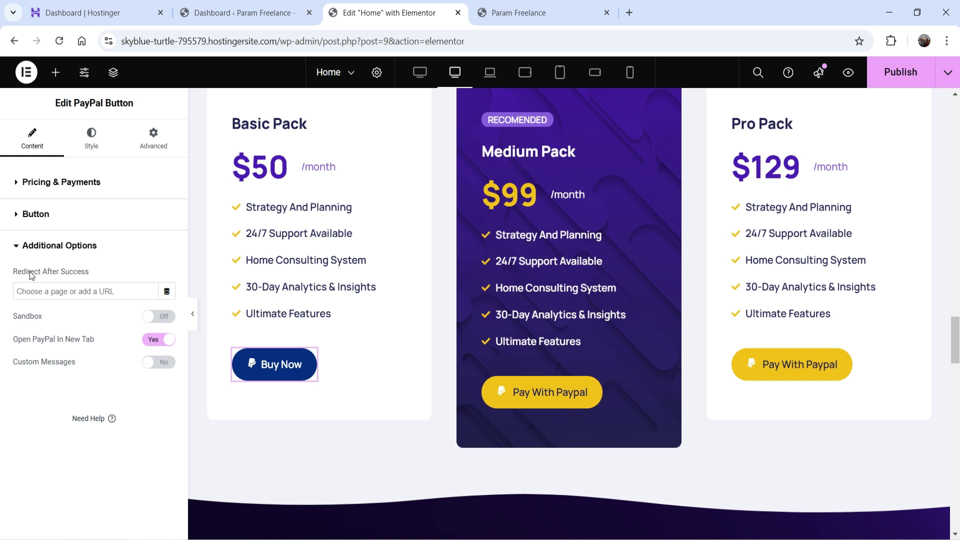
Step: Copy the live site's Contact link and paste it as the Redirect After Success URL
{"action": "left_click", "coordinate": [536, 15]}
{"action": "scroll", "coordinate": [785, 158], "scroll_direction": "up", "scroll_amount": 10}
{"action": "scroll", "coordinate": [769, 186], "scroll_direction": "up", "scroll_amount": 10}
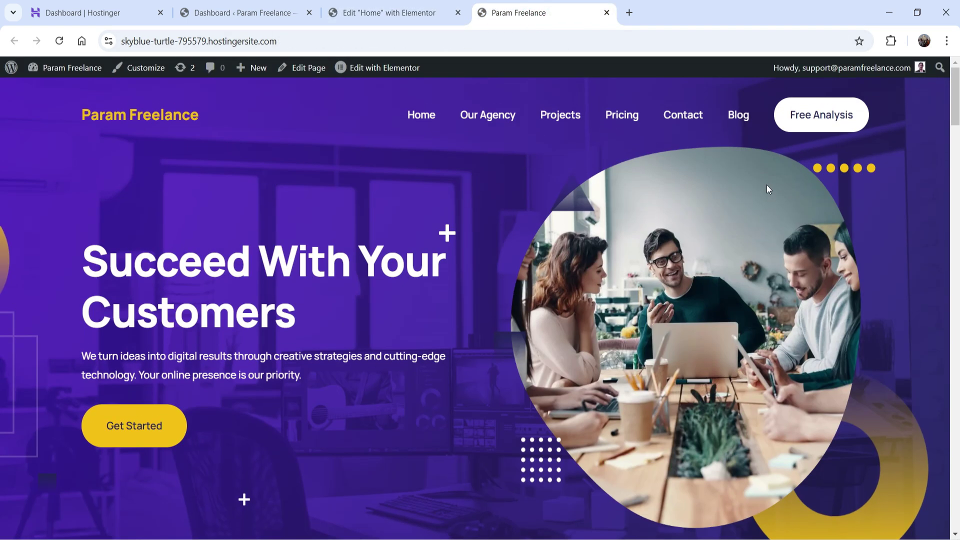
{"action": "right_click", "coordinate": [689, 113]}
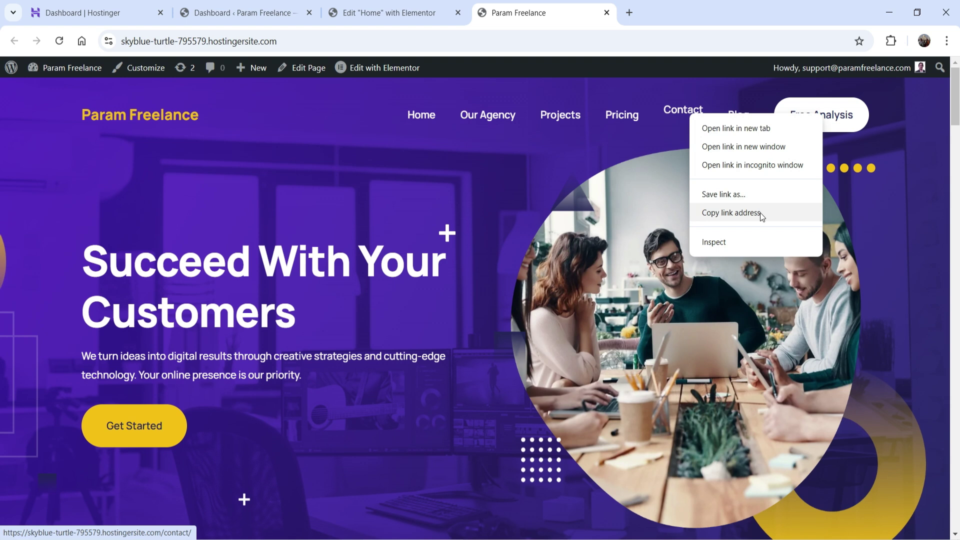
{"action": "left_click", "coordinate": [760, 212]}
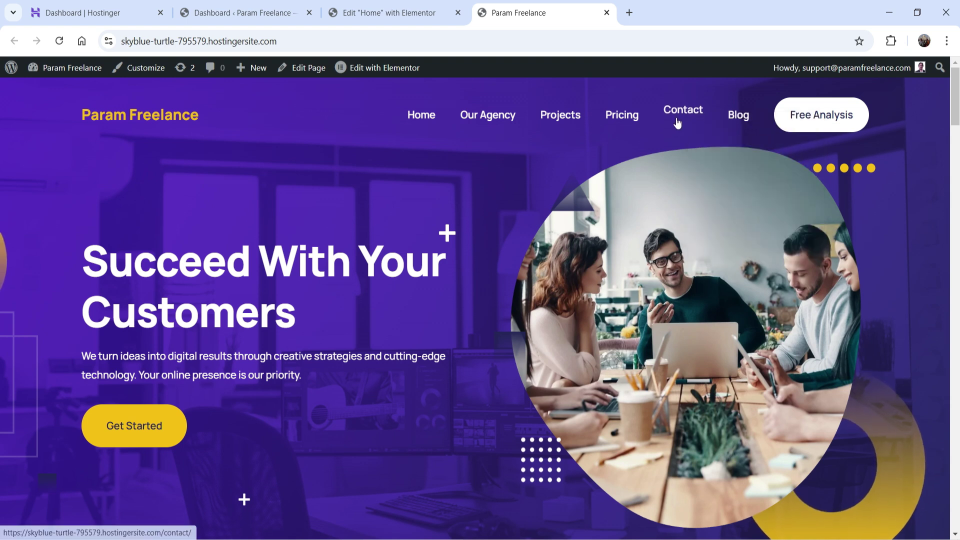
{"action": "left_click", "coordinate": [383, 19]}
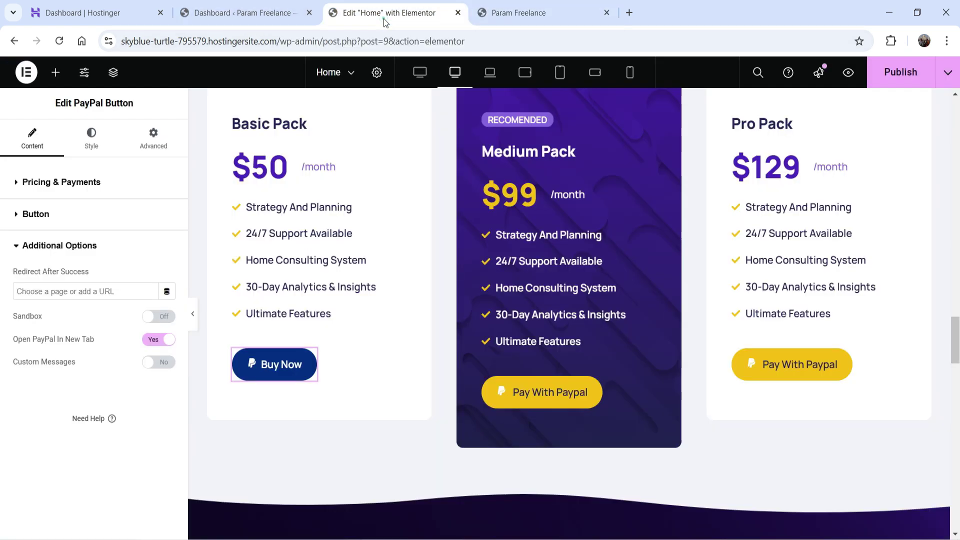
{"action": "left_click", "coordinate": [34, 295]}
{"action": "right_click", "coordinate": [35, 295]}
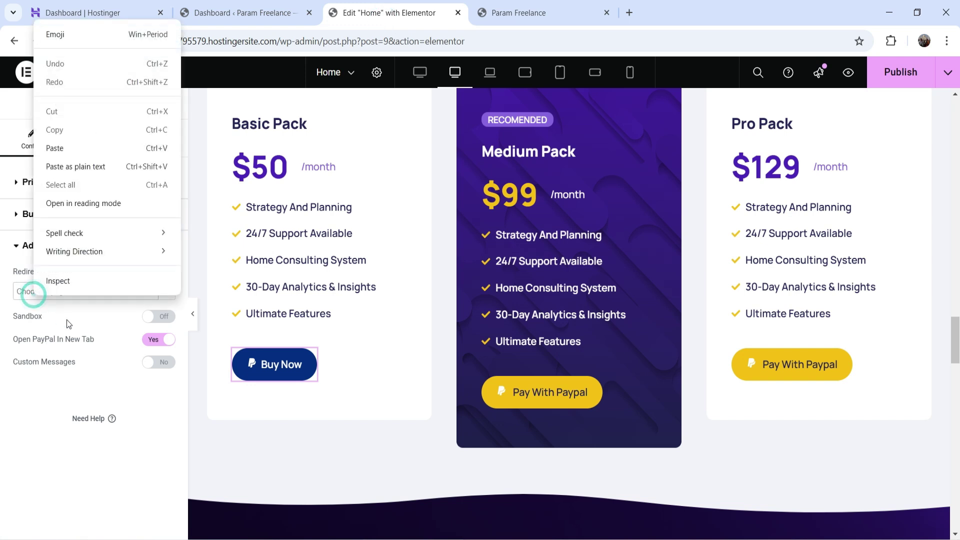
{"action": "left_click", "coordinate": [55, 148]}
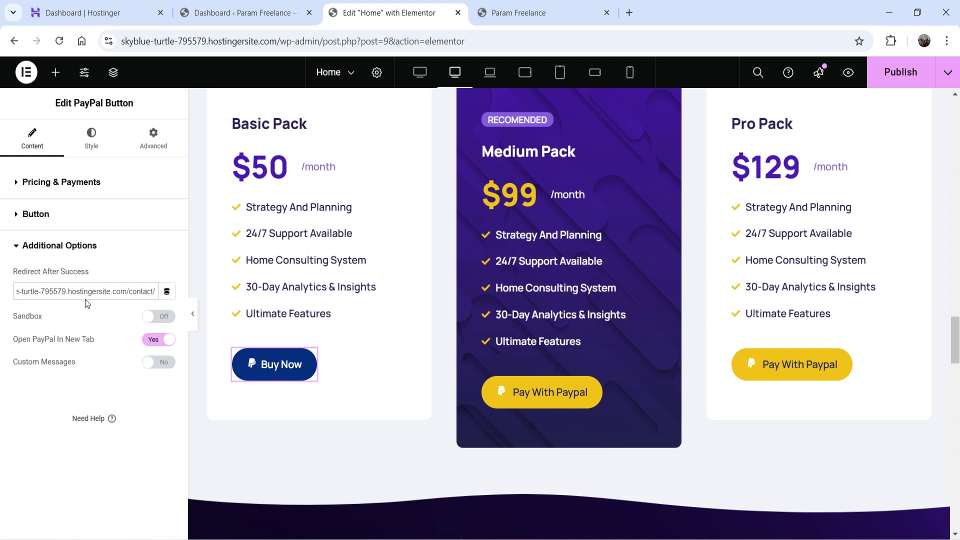
Step: Toggle Sandbox and Custom Messages on to inspect them, then turn both off
{"action": "left_click", "coordinate": [158, 316]}
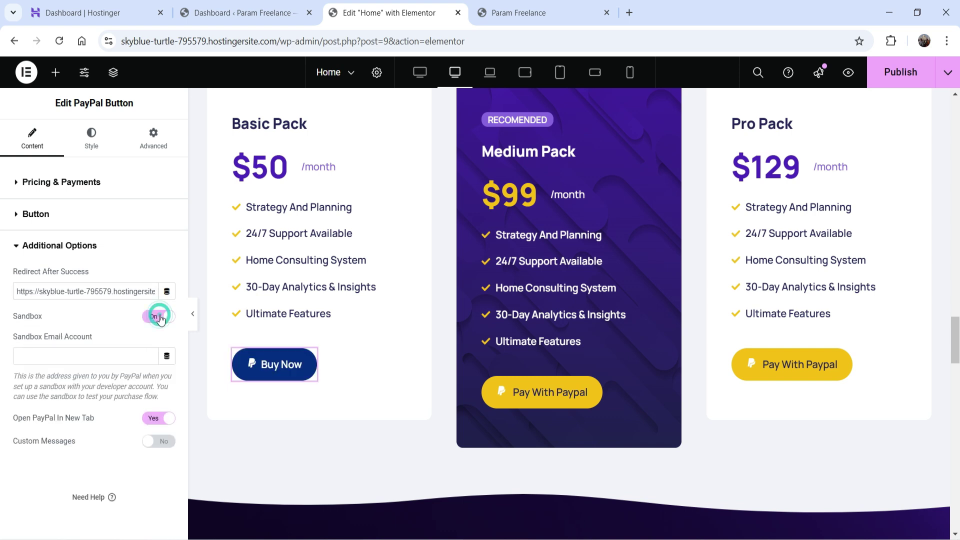
{"action": "left_click", "coordinate": [119, 350]}
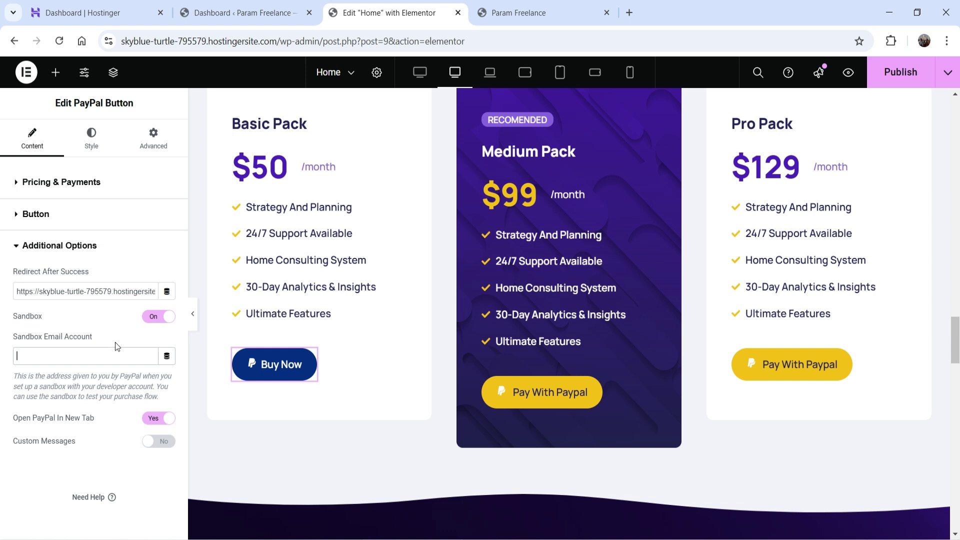
{"action": "left_click", "coordinate": [154, 317]}
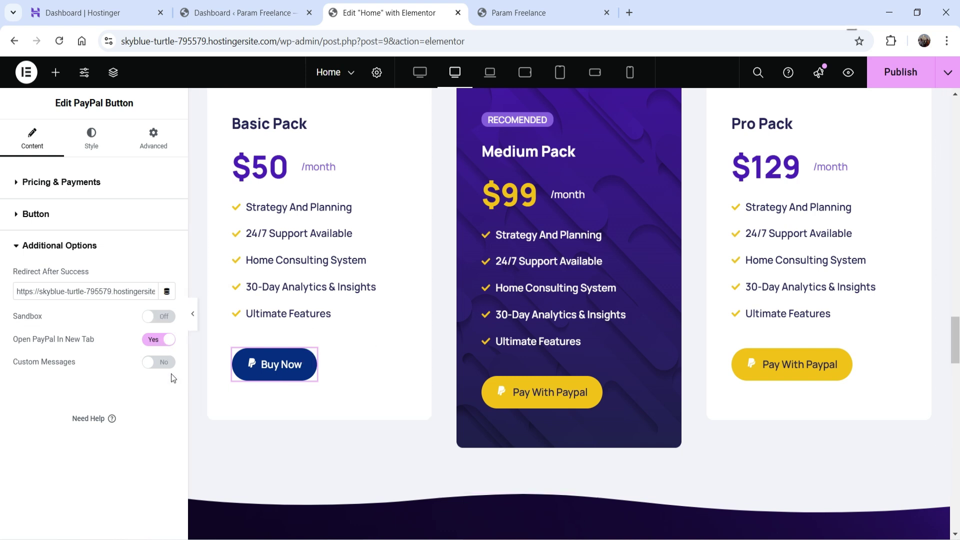
{"action": "left_click", "coordinate": [165, 362]}
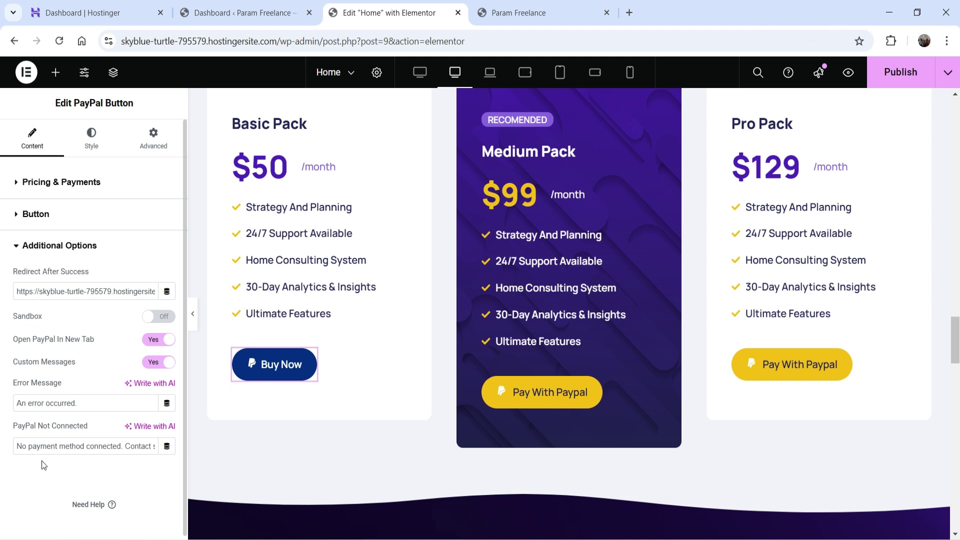
{"action": "left_click_drag", "start_coordinate": [126, 447], "coordinate": [158, 447]}
{"action": "left_click", "coordinate": [121, 446]}
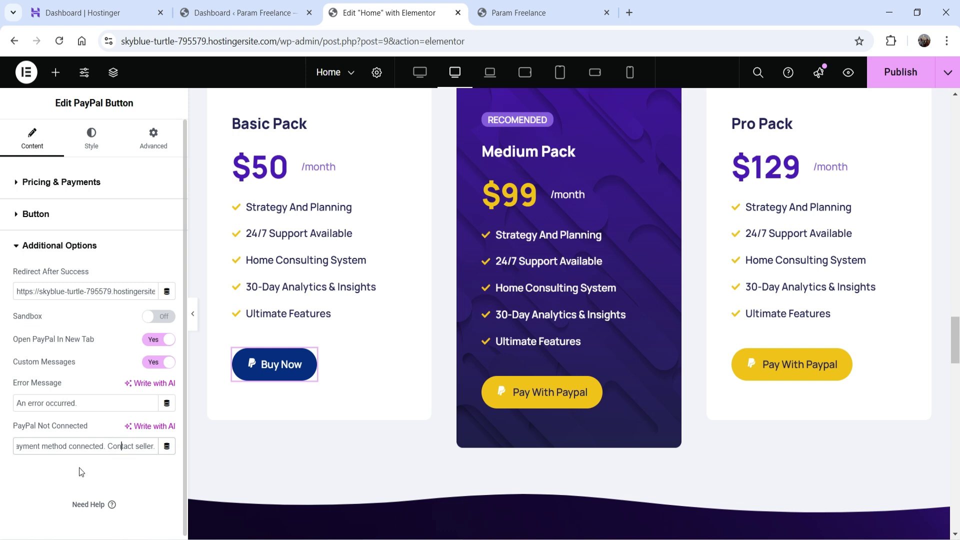
{"action": "left_click", "coordinate": [152, 367]}
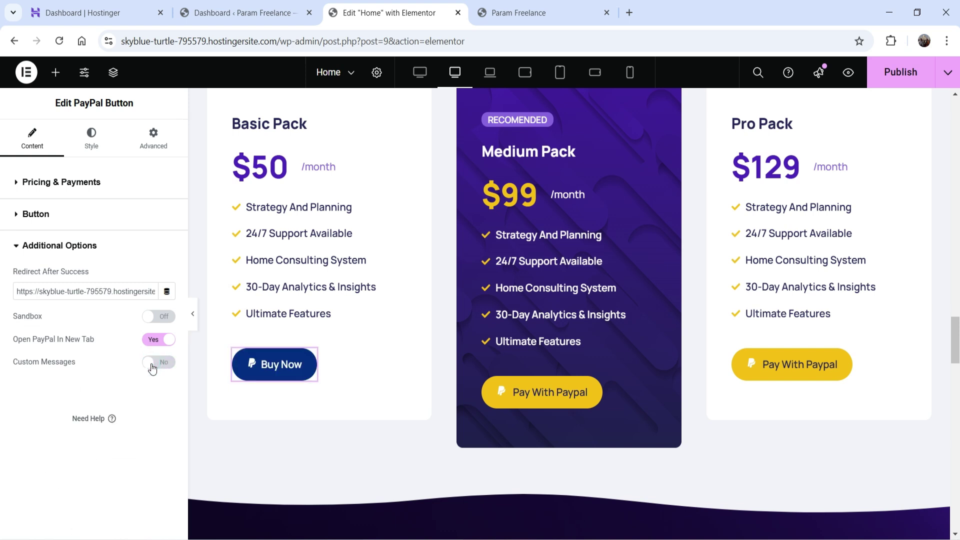
Step: Centre the Buy Now button and set its typography size to 20 px
{"action": "left_click", "coordinate": [103, 141]}
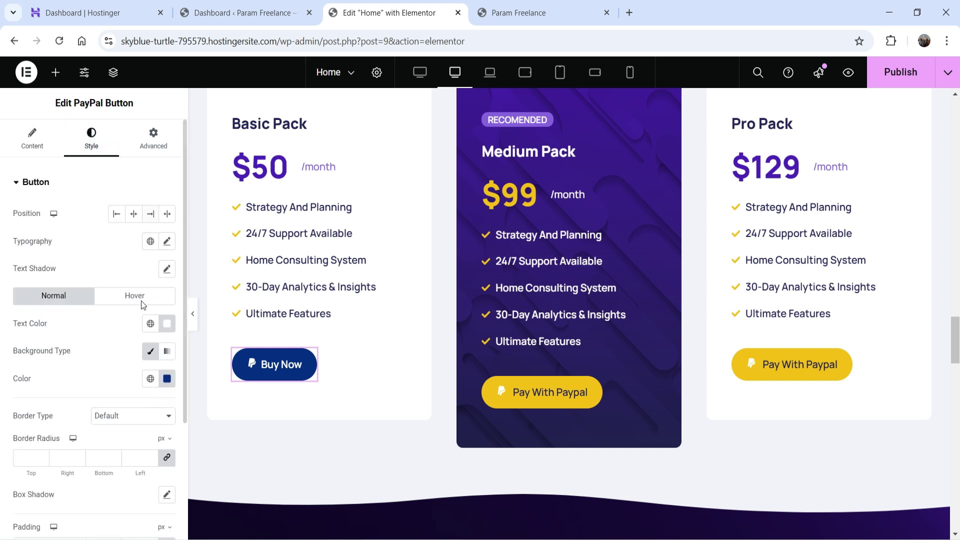
{"action": "left_click", "coordinate": [134, 215]}
{"action": "left_click", "coordinate": [168, 243]}
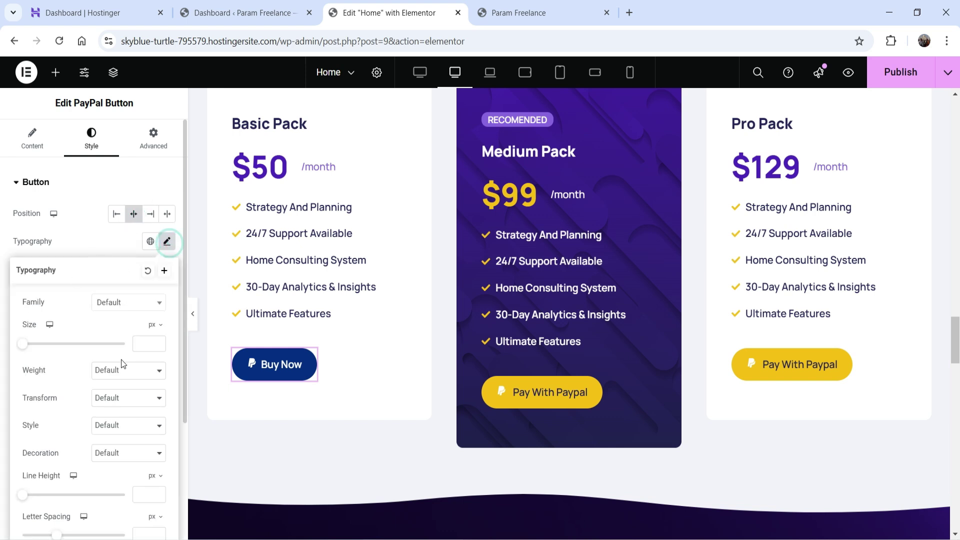
{"action": "left_click", "coordinate": [133, 343]}
{"action": "type", "text": "20"}
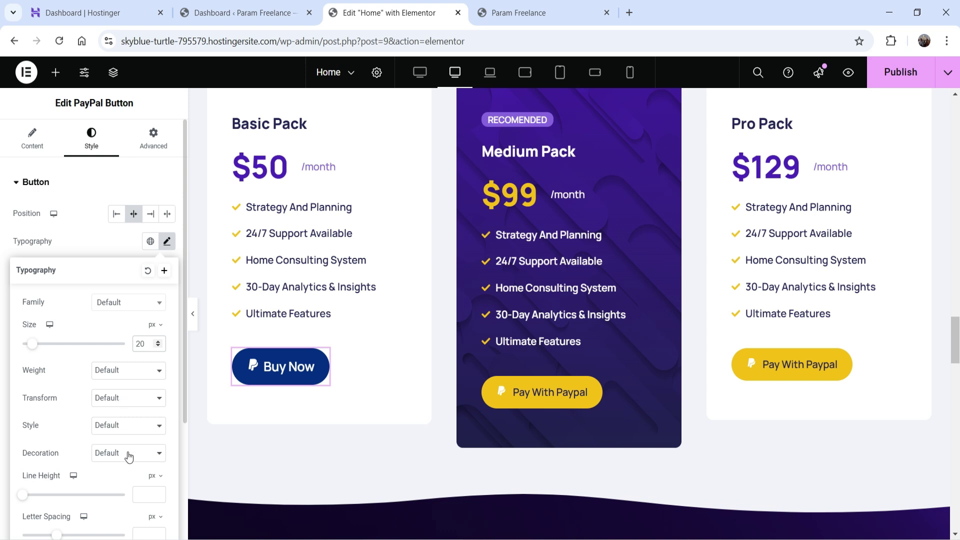
{"action": "left_click", "coordinate": [97, 226]}
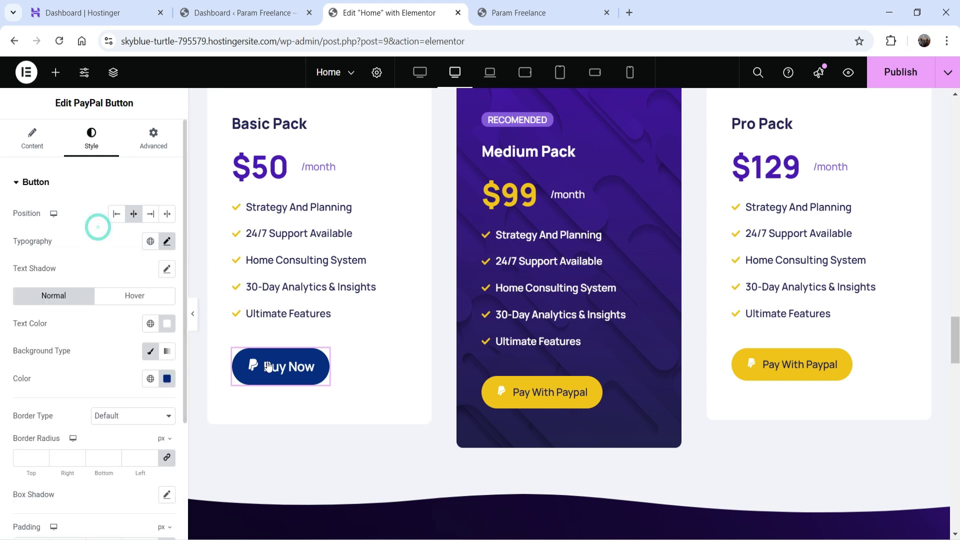
{"action": "scroll", "coordinate": [58, 258], "scroll_direction": "down", "scroll_amount": 3}
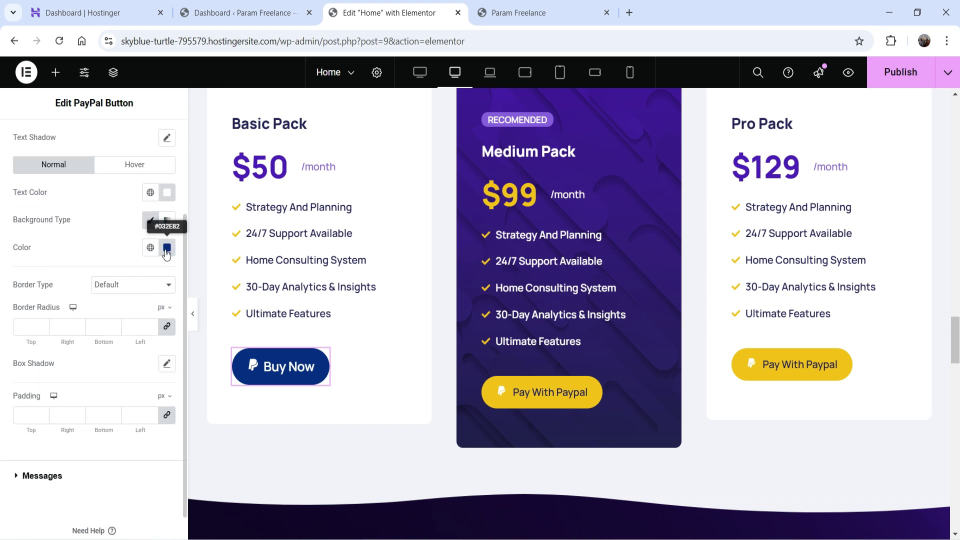
Step: Make the button background Mikado Yellow and its text Space Cadet (Accent)
{"action": "left_click", "coordinate": [150, 247]}
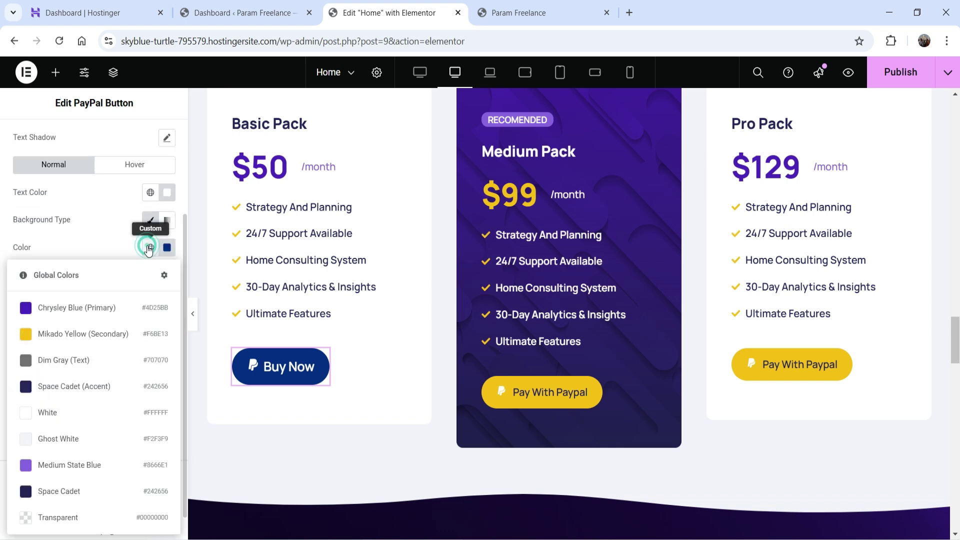
{"action": "left_click", "coordinate": [75, 334]}
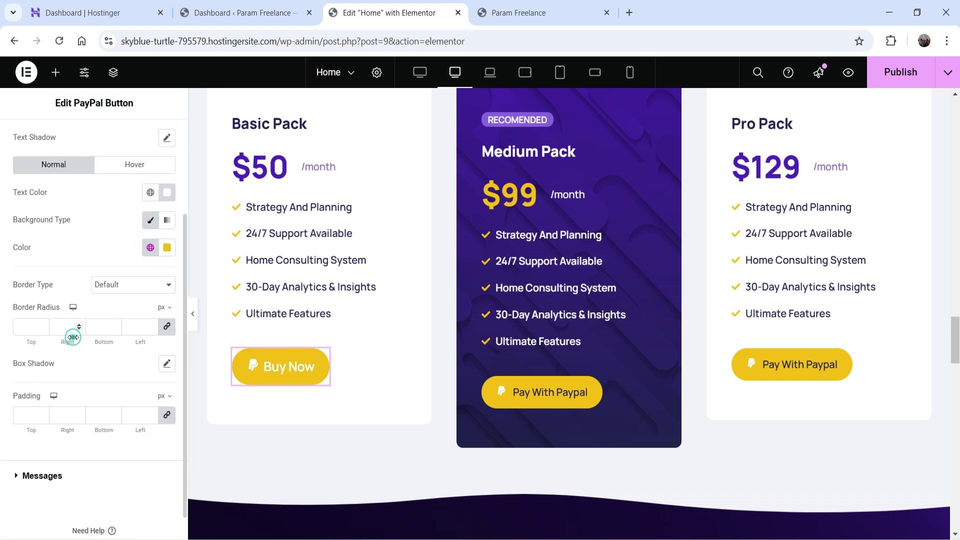
{"action": "left_click", "coordinate": [146, 192]}
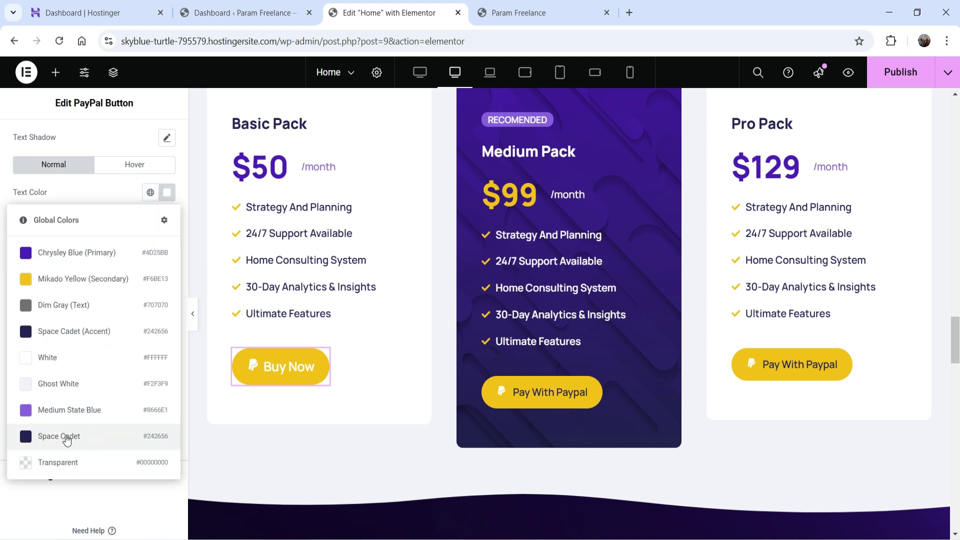
{"action": "left_click", "coordinate": [44, 334]}
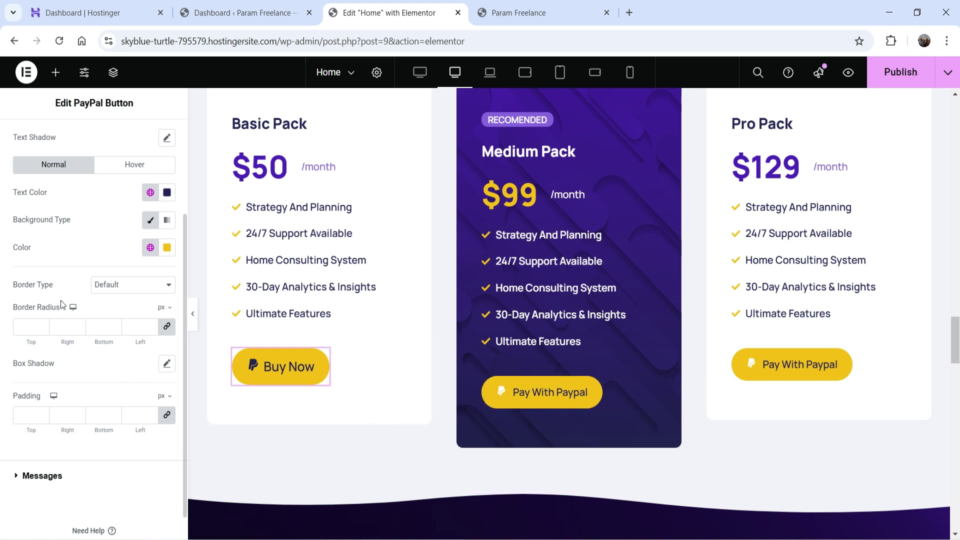
Step: Add a solid 2 px Space Cadet (Accent) border to the button
{"action": "left_click", "coordinate": [113, 285]}
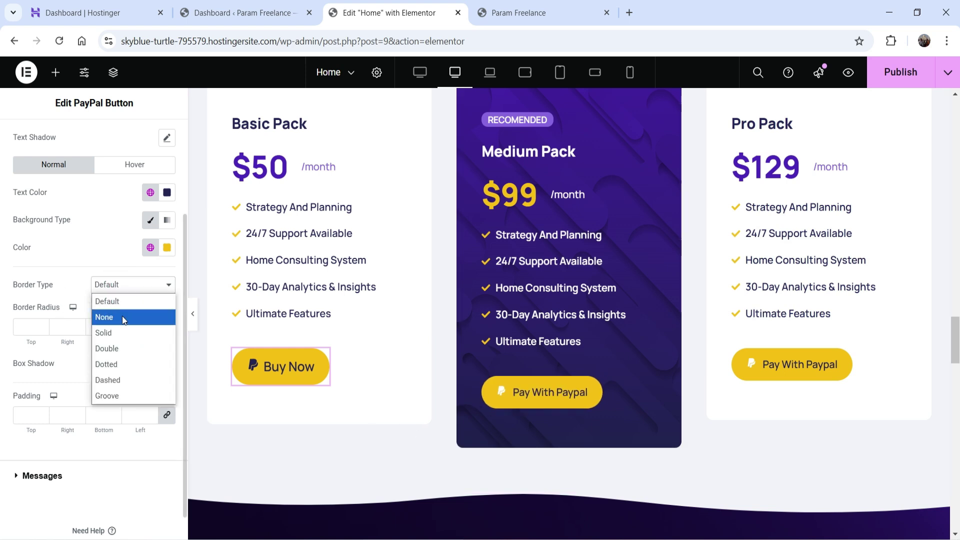
{"action": "left_click", "coordinate": [125, 333]}
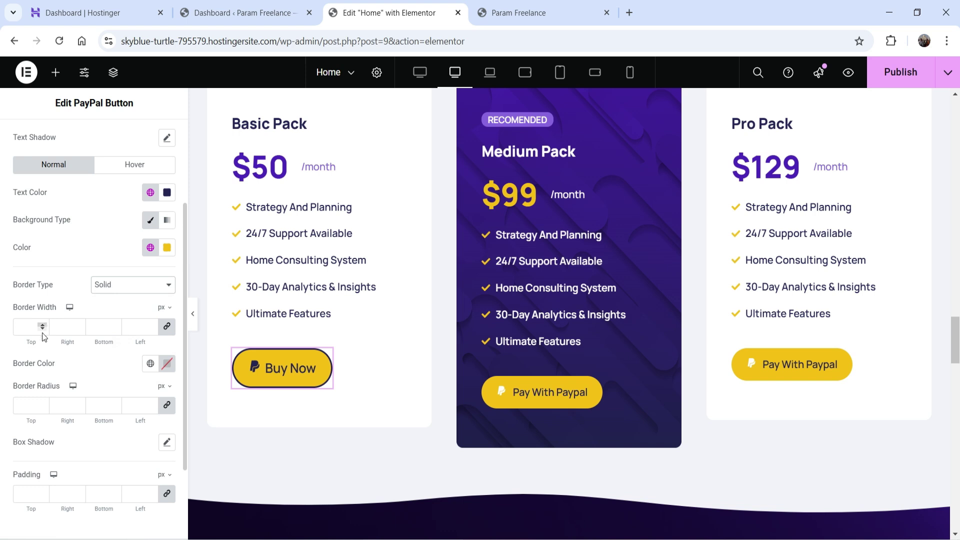
{"action": "left_click", "coordinate": [44, 325]}
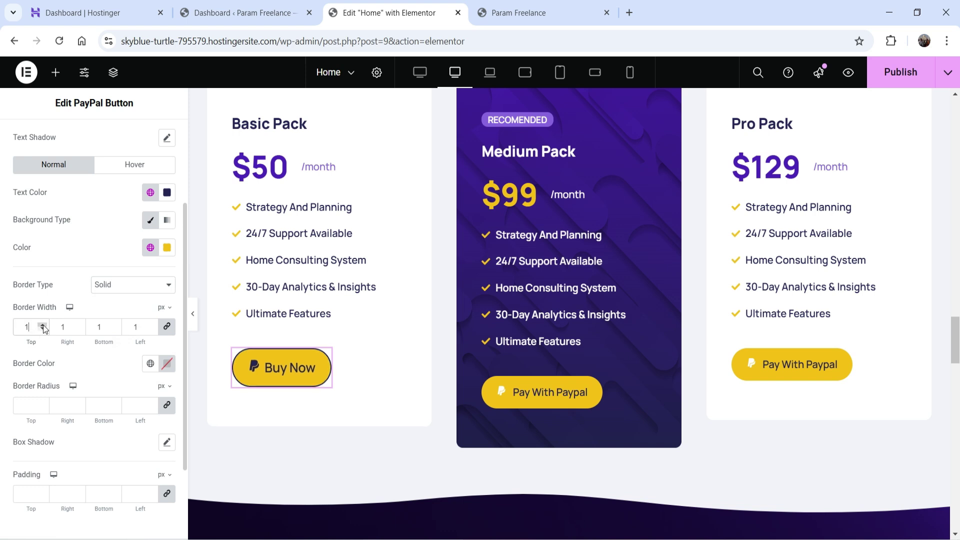
{"action": "left_click", "coordinate": [151, 364]}
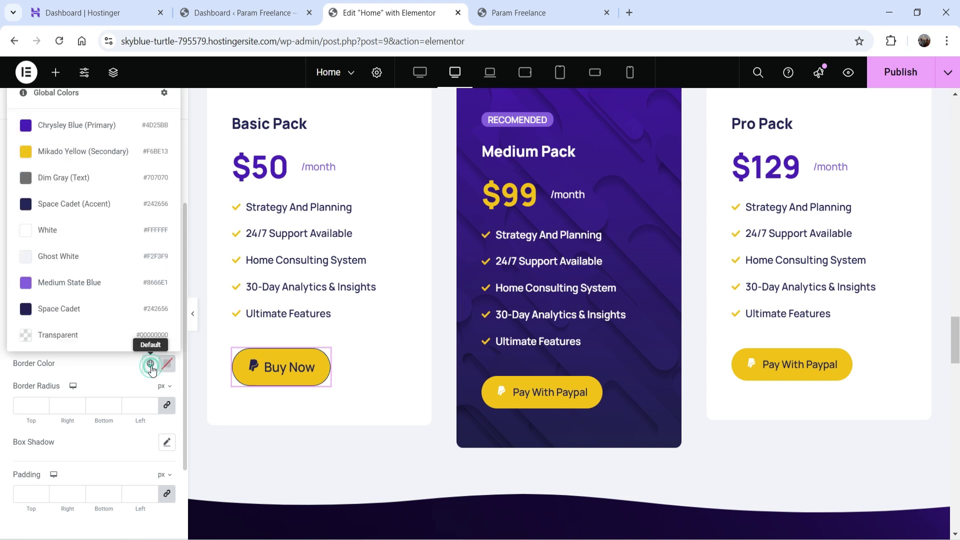
{"action": "left_click", "coordinate": [57, 204]}
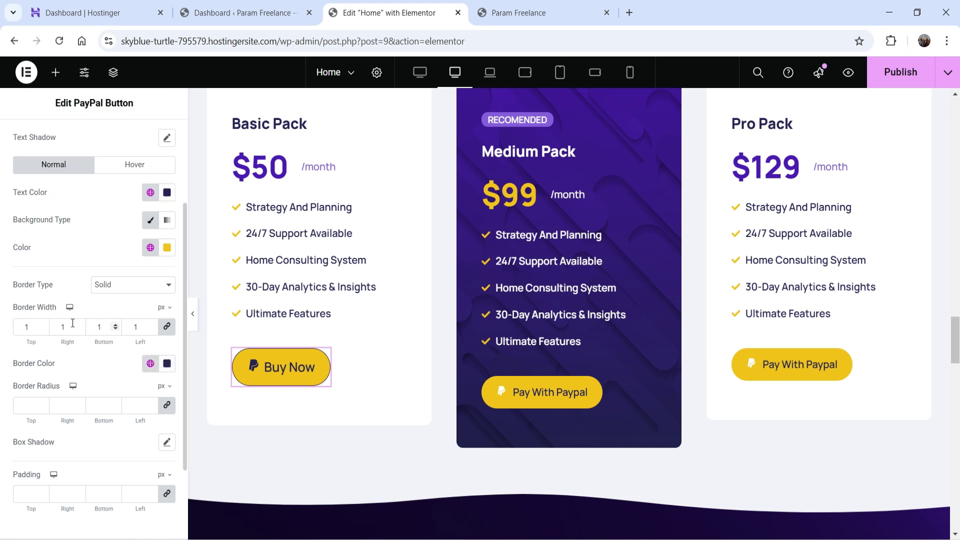
{"action": "left_click", "coordinate": [43, 325]}
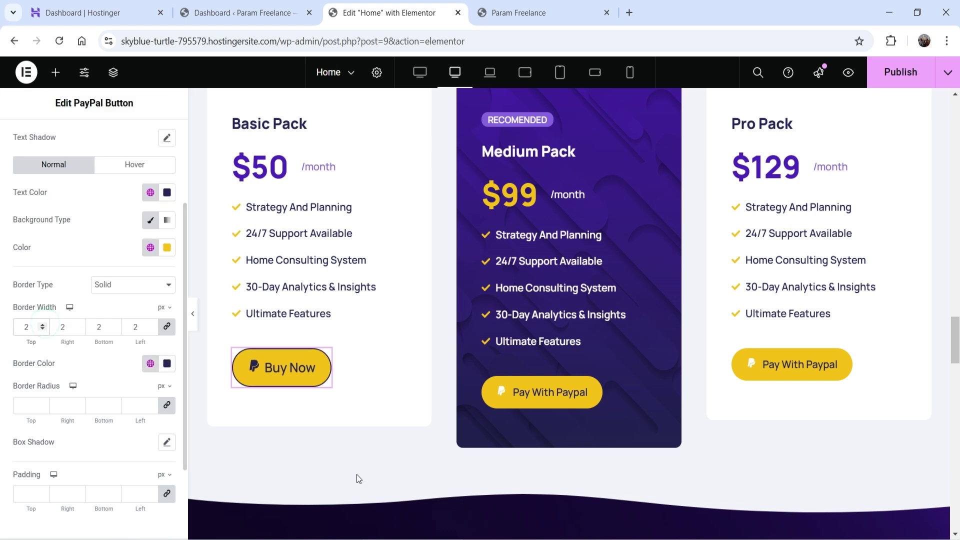
Step: Round the Buy Now button corners to a 23 px border radius
{"action": "scroll", "coordinate": [45, 318], "scroll_direction": "down", "scroll_amount": 2}
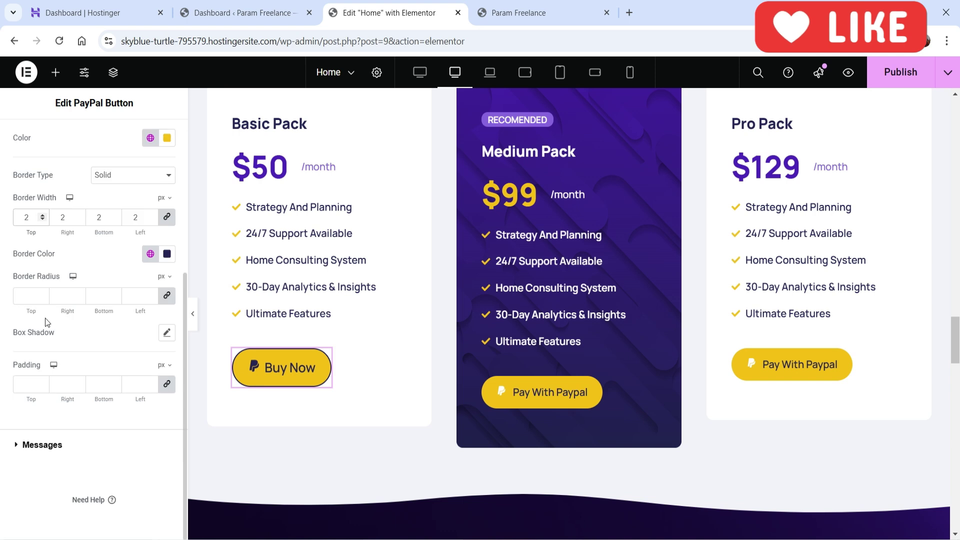
{"action": "left_click", "coordinate": [43, 294]}
{"action": "left_click", "coordinate": [43, 294]}
{"action": "left_click", "coordinate": [43, 294]}
{"action": "left_click", "coordinate": [43, 294]}
{"action": "left_click", "coordinate": [43, 294]}
{"action": "left_click", "coordinate": [43, 294]}
{"action": "left_click", "coordinate": [43, 294]}
{"action": "left_click", "coordinate": [43, 294]}
{"action": "left_click", "coordinate": [43, 294]}
{"action": "left_click", "coordinate": [43, 294]}
{"action": "double_click", "coordinate": [43, 294]}
{"action": "left_click", "coordinate": [43, 294]}
{"action": "double_click", "coordinate": [43, 294]}
{"action": "double_click", "coordinate": [43, 294]}
{"action": "left_click", "coordinate": [43, 294]}
{"action": "double_click", "coordinate": [43, 293]}
{"action": "double_click", "coordinate": [43, 293]}
{"action": "left_click", "coordinate": [43, 293]}
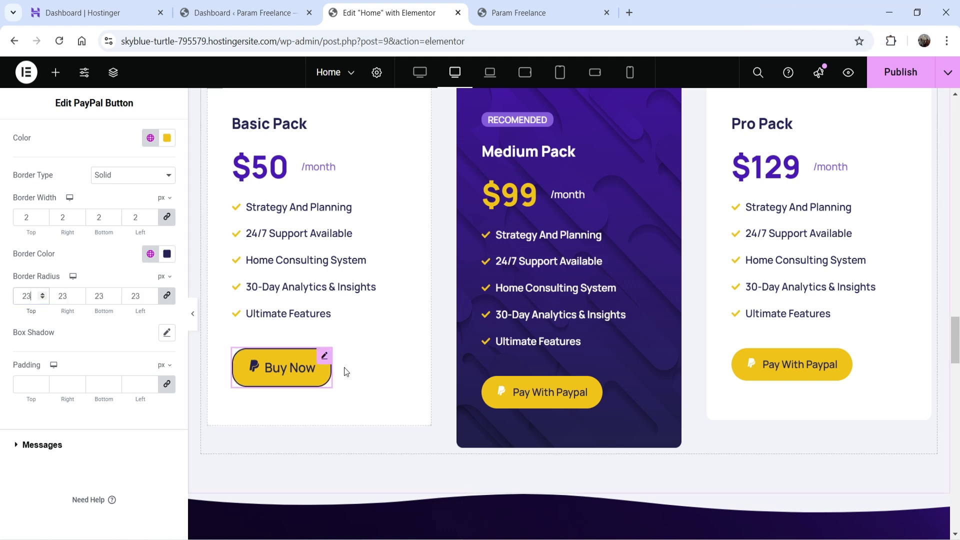
Step: Set the button padding to 20 px on all sides and expand the Messages section
{"action": "left_click", "coordinate": [27, 382]}
{"action": "type", "text": "20"}
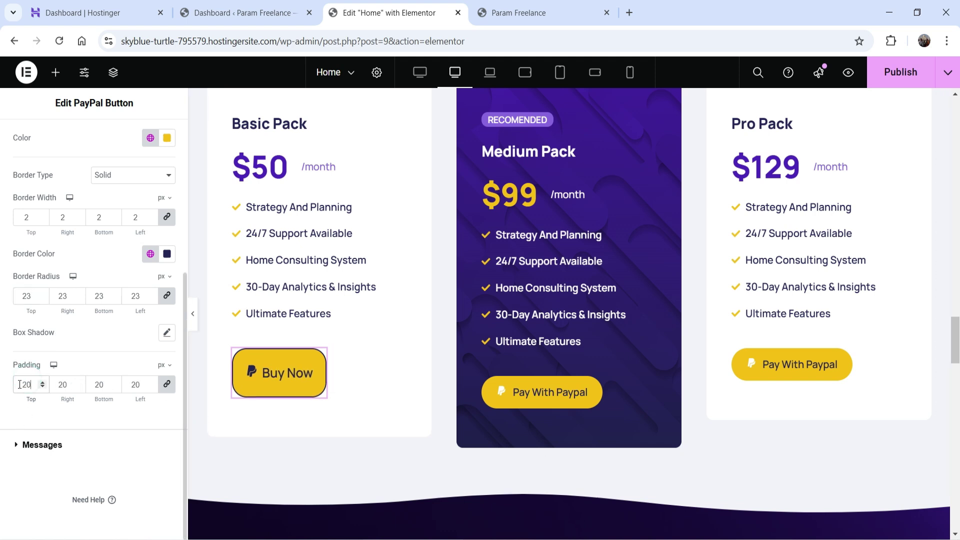
{"action": "left_click", "coordinate": [50, 453]}
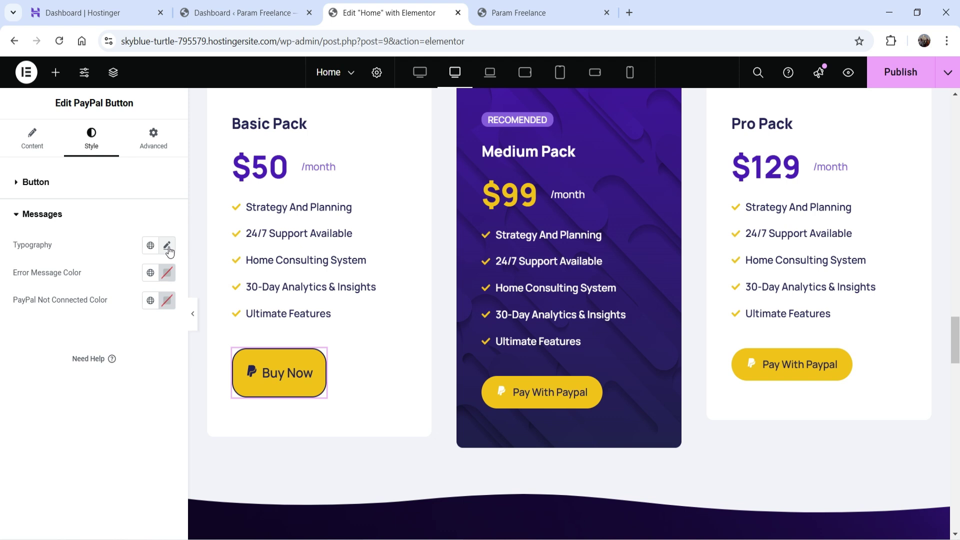
Step: Check the Buy Now label in the Content tab's Button section
{"action": "left_click", "coordinate": [23, 144]}
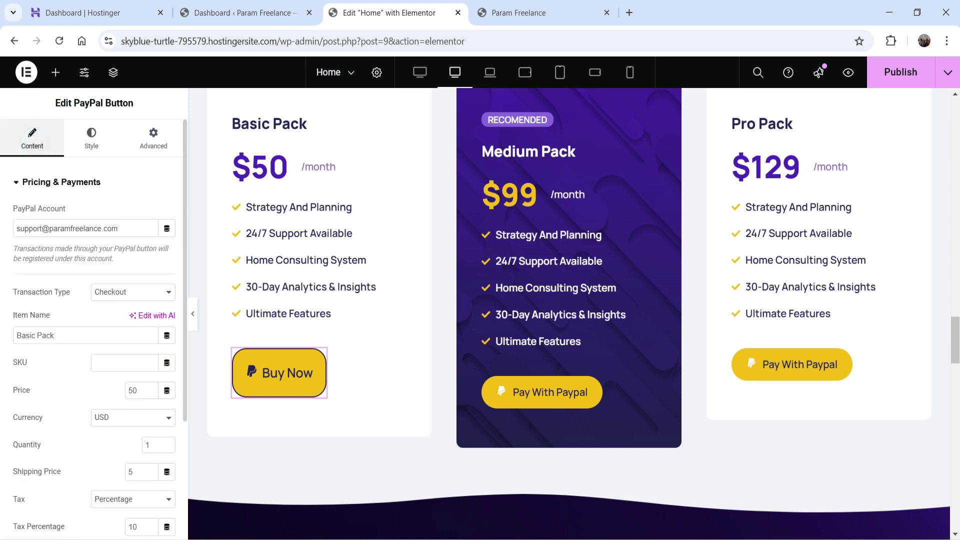
{"action": "scroll", "coordinate": [68, 328], "scroll_direction": "down", "scroll_amount": 3}
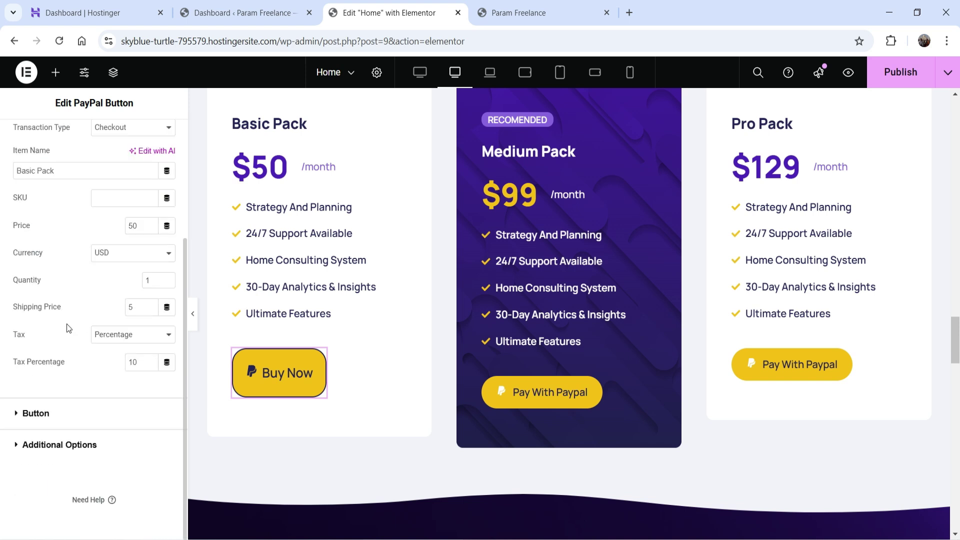
{"action": "left_click", "coordinate": [55, 414]}
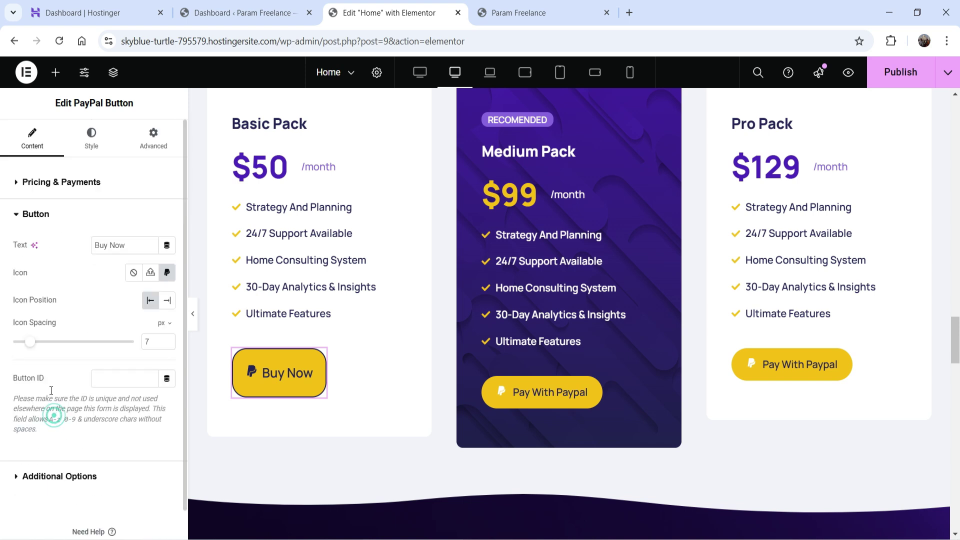
{"action": "left_click_drag", "start_coordinate": [131, 245], "coordinate": [68, 244]}
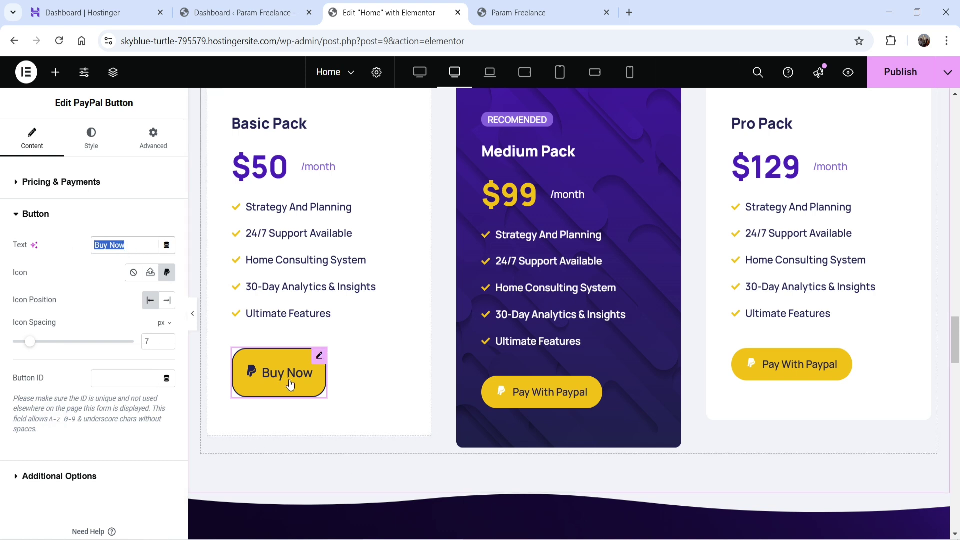
{"action": "triple_click", "coordinate": [102, 248]}
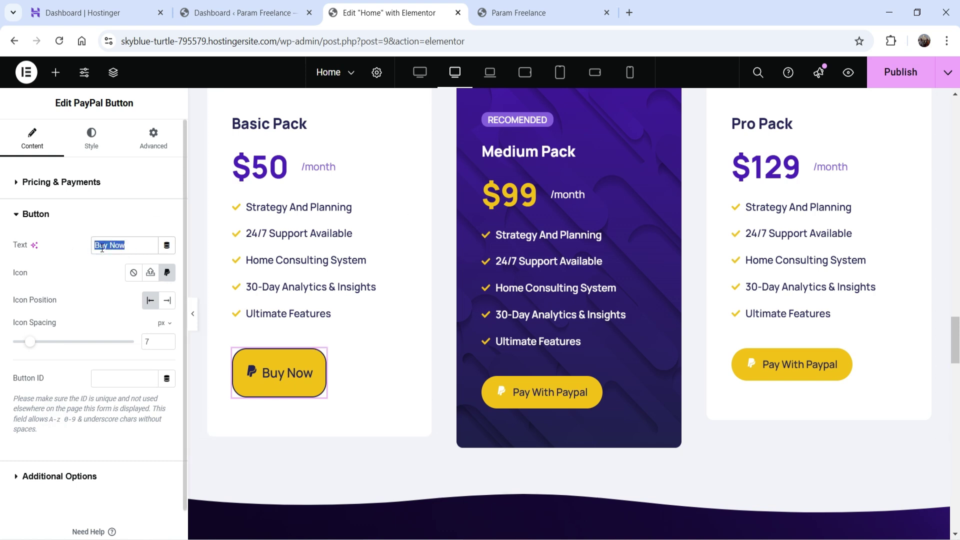
Step: Publish the changes and reload the live site to view the restyled button at pricing
{"action": "left_click", "coordinate": [910, 73]}
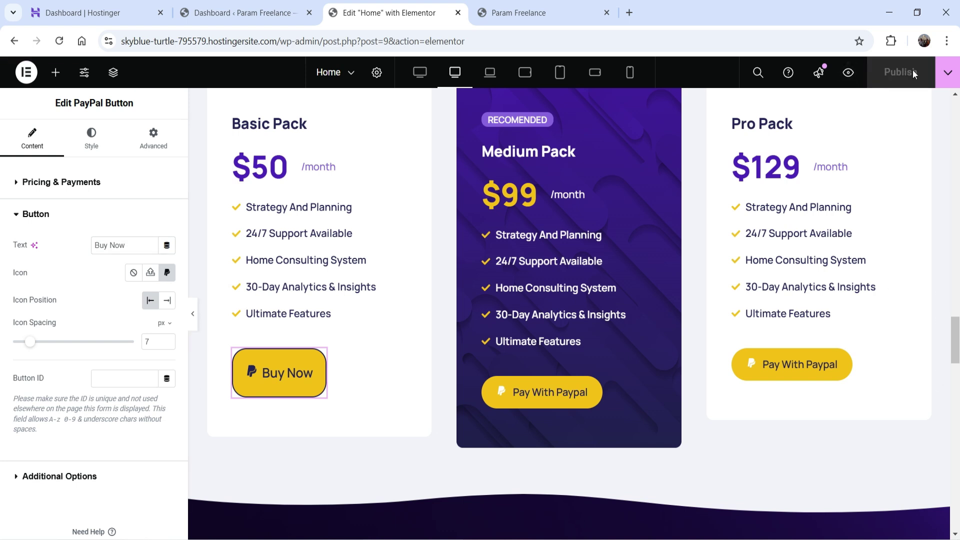
{"action": "left_click", "coordinate": [513, 13]}
{"action": "left_click", "coordinate": [59, 41]}
{"action": "scroll", "coordinate": [452, 214], "scroll_direction": "down", "scroll_amount": 15}
{"action": "scroll", "coordinate": [453, 210], "scroll_direction": "down", "scroll_amount": 15}
{"action": "scroll", "coordinate": [454, 209], "scroll_direction": "up", "scroll_amount": 3}
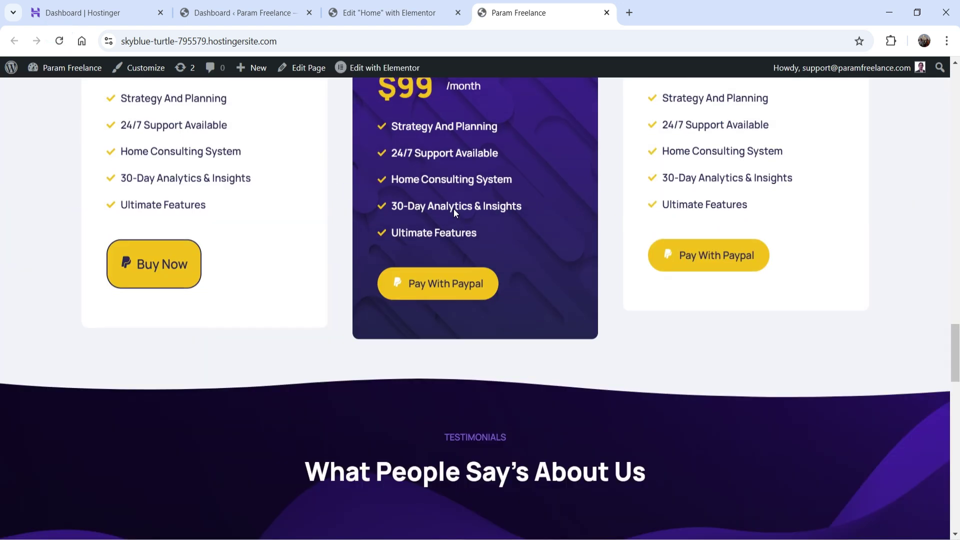
Step: Test the live Buy Now button, which opens PayPal checkout totalling $60.00 USD
{"action": "left_click", "coordinate": [165, 265]}
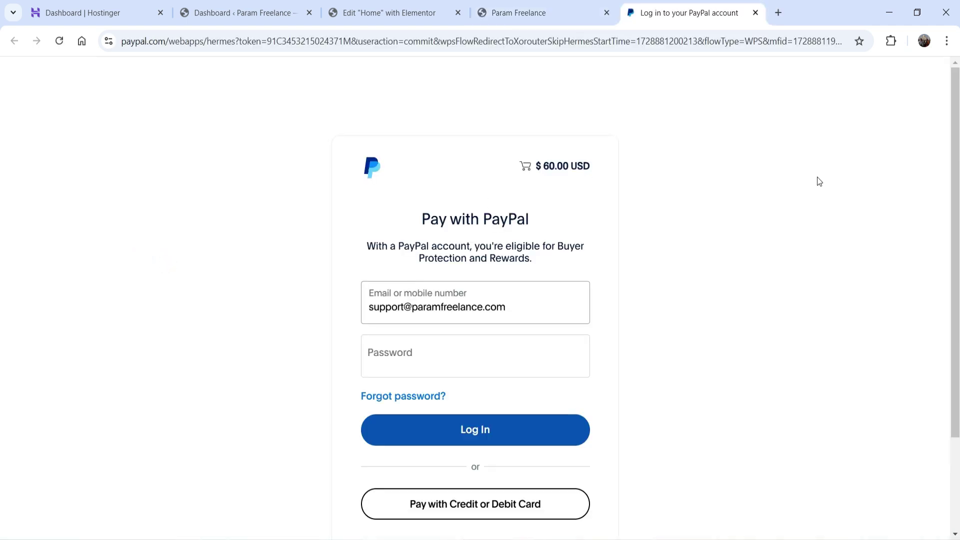
{"action": "left_click", "coordinate": [544, 166]}
Step: Show the Basic Pack pricing fields in Elementor: price 50, shipping 5, tax 10%
{"action": "left_click", "coordinate": [386, 12]}
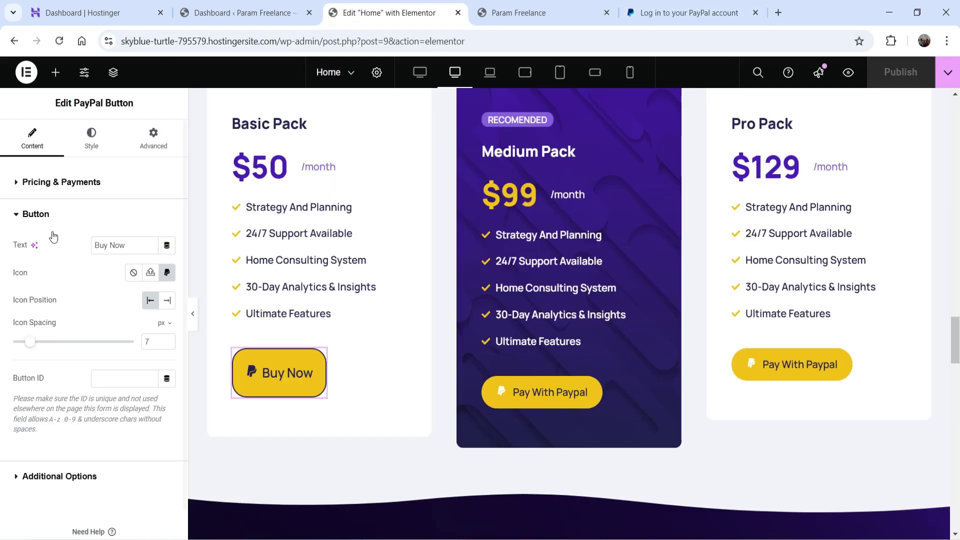
{"action": "left_click", "coordinate": [34, 181]}
{"action": "scroll", "coordinate": [26, 271], "scroll_direction": "down", "scroll_amount": 1}
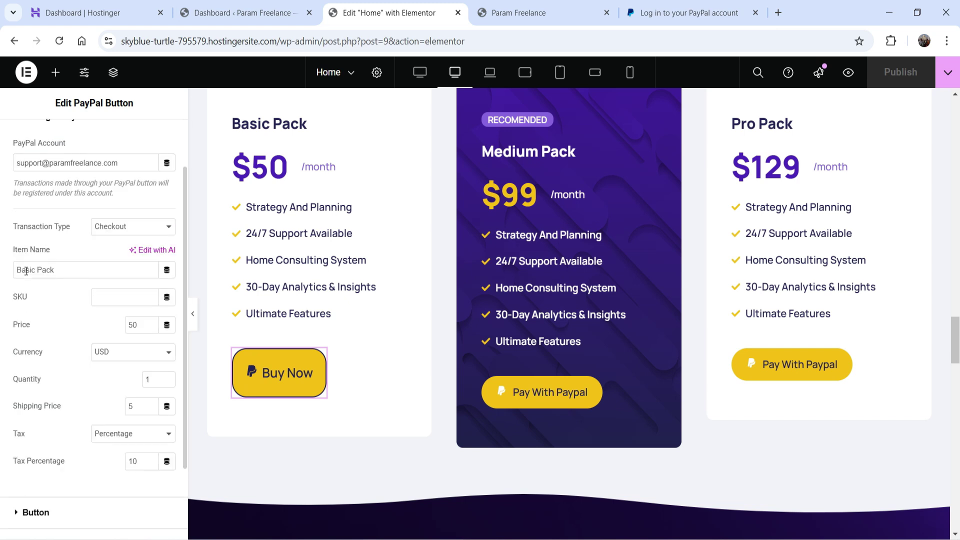
{"action": "double_click", "coordinate": [143, 325]}
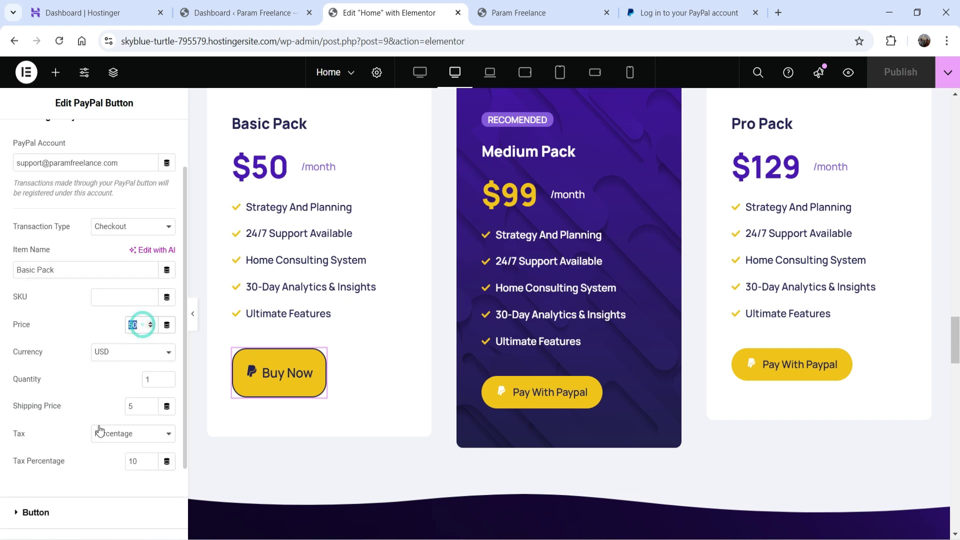
{"action": "double_click", "coordinate": [138, 405]}
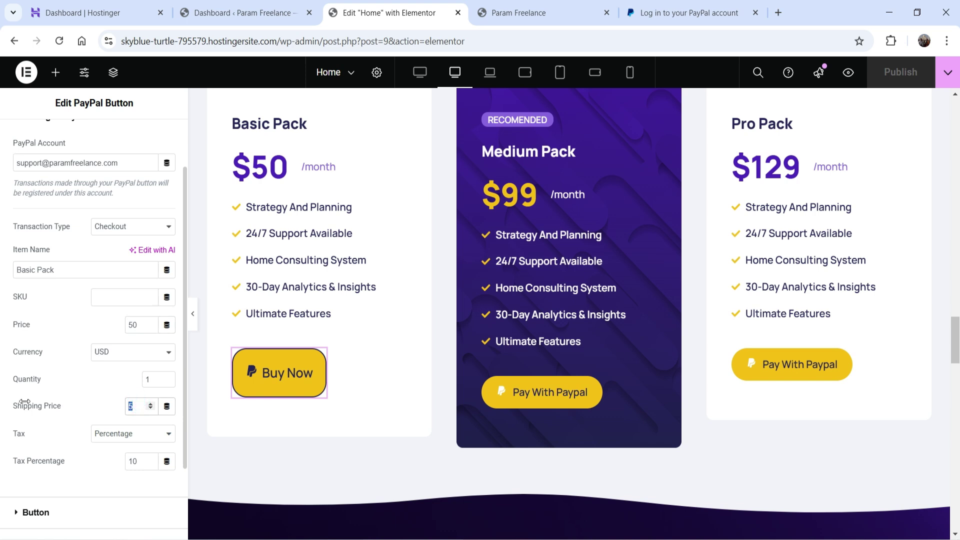
{"action": "left_click", "coordinate": [139, 461]}
{"action": "left_click", "coordinate": [82, 471]}
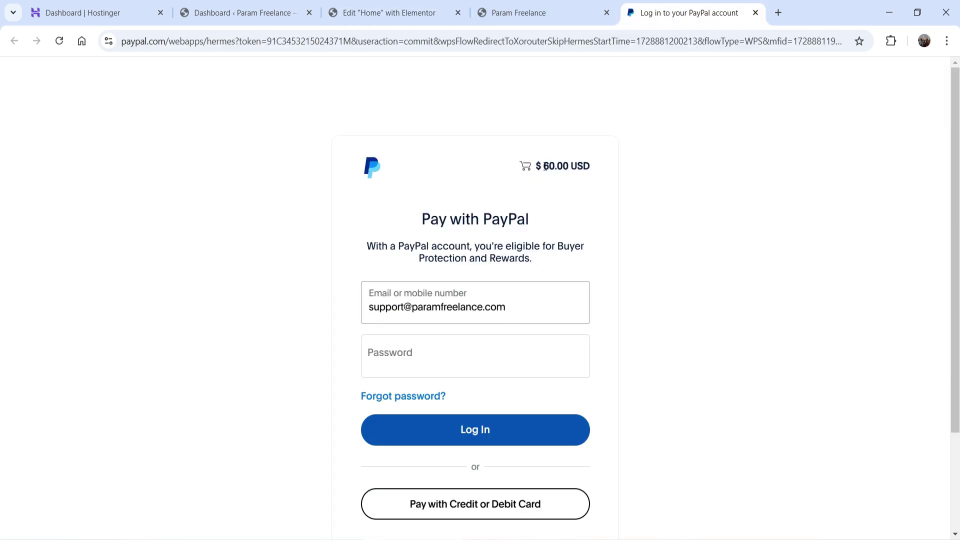
Step: Review PayPal's $60.00 USD guest card checkout form, then close that tab
{"action": "scroll", "coordinate": [675, 260], "scroll_direction": "down", "scroll_amount": 3}
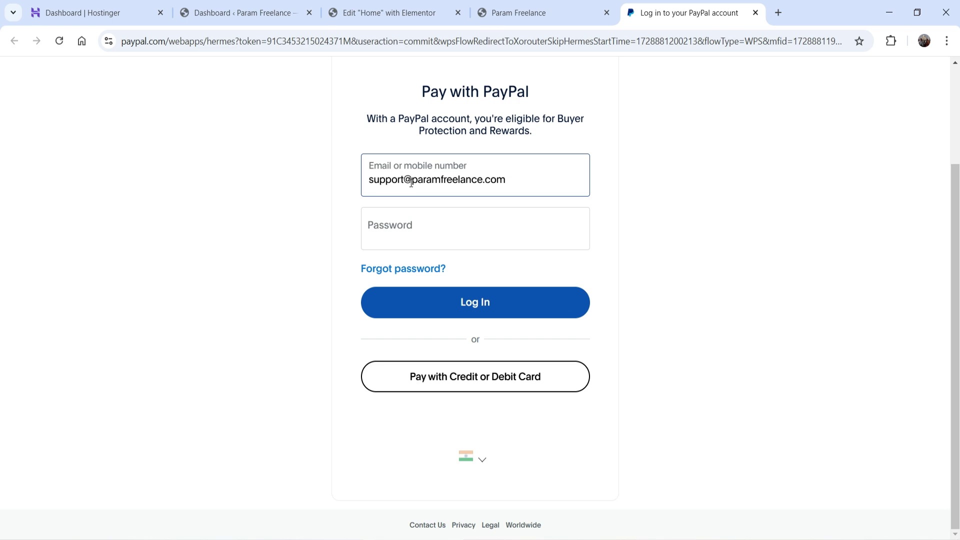
{"action": "left_click", "coordinate": [206, 103]}
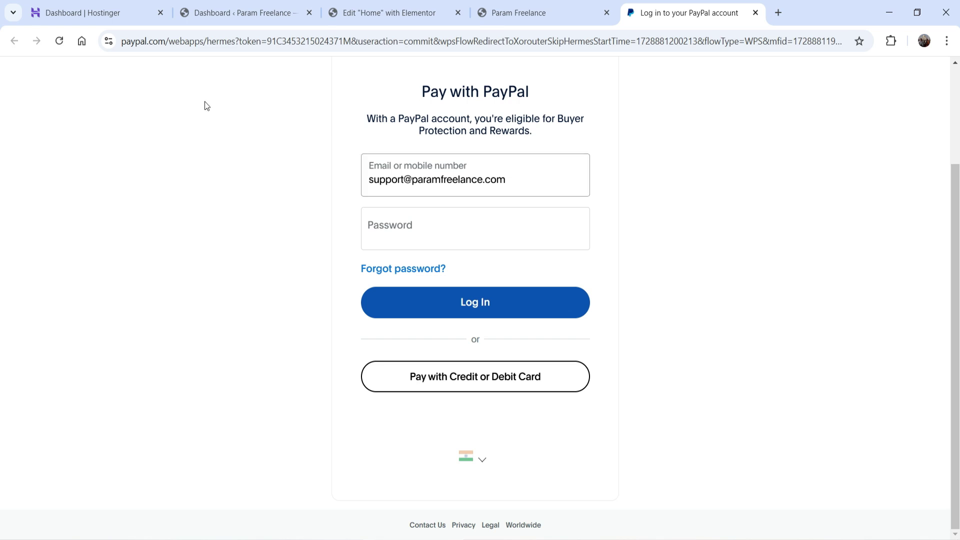
{"action": "left_click", "coordinate": [520, 385]}
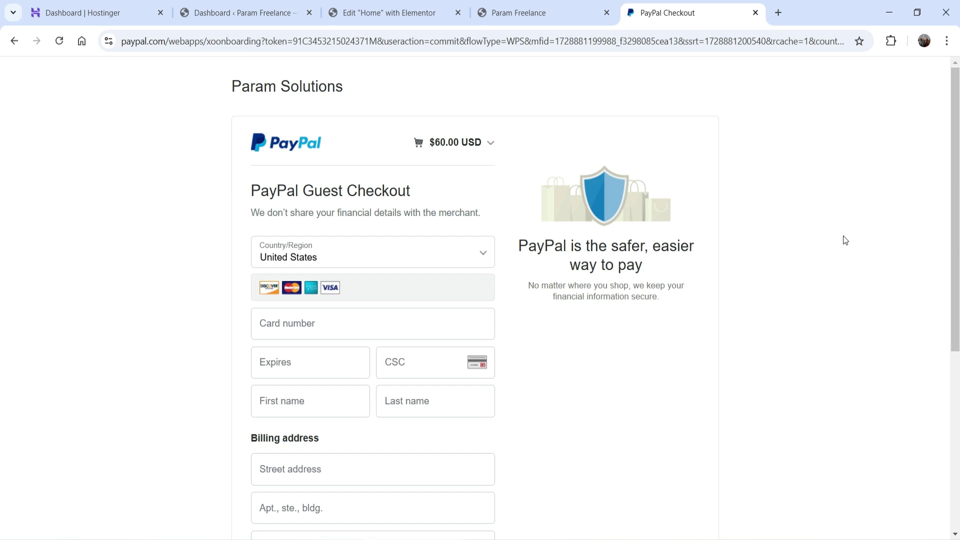
{"action": "scroll", "coordinate": [54, 329], "scroll_direction": "down", "scroll_amount": 2}
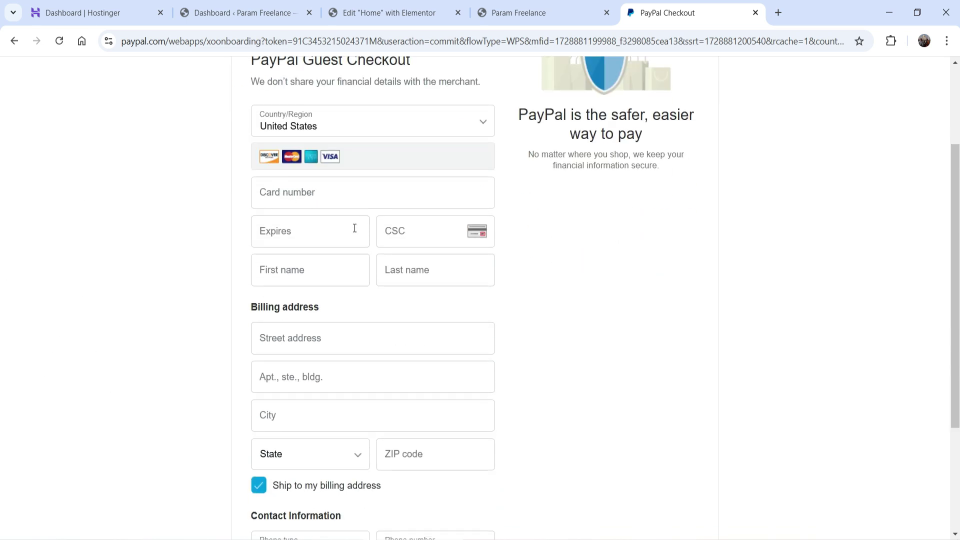
{"action": "scroll", "coordinate": [923, 307], "scroll_direction": "up", "scroll_amount": 2}
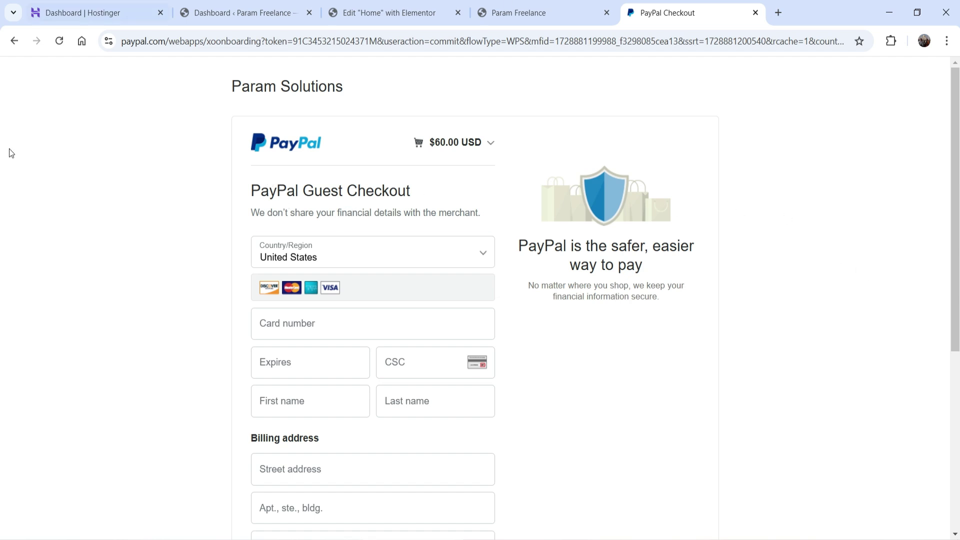
{"action": "key", "text": "ctrl+w"}
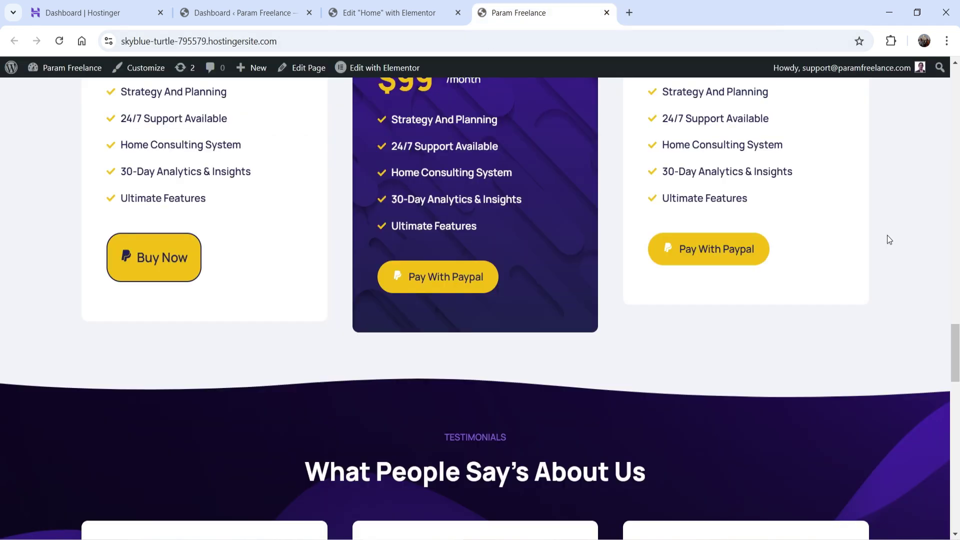
{"action": "left_click", "coordinate": [383, 18]}
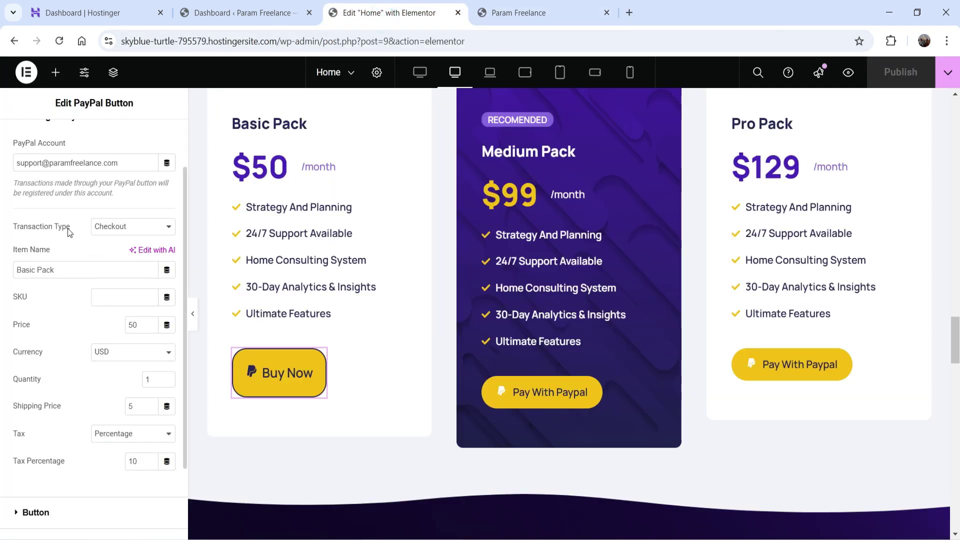
Step: Change Transaction Type to Donation and replace the Buy Now label with 'Donate Now'
{"action": "left_click", "coordinate": [128, 229]}
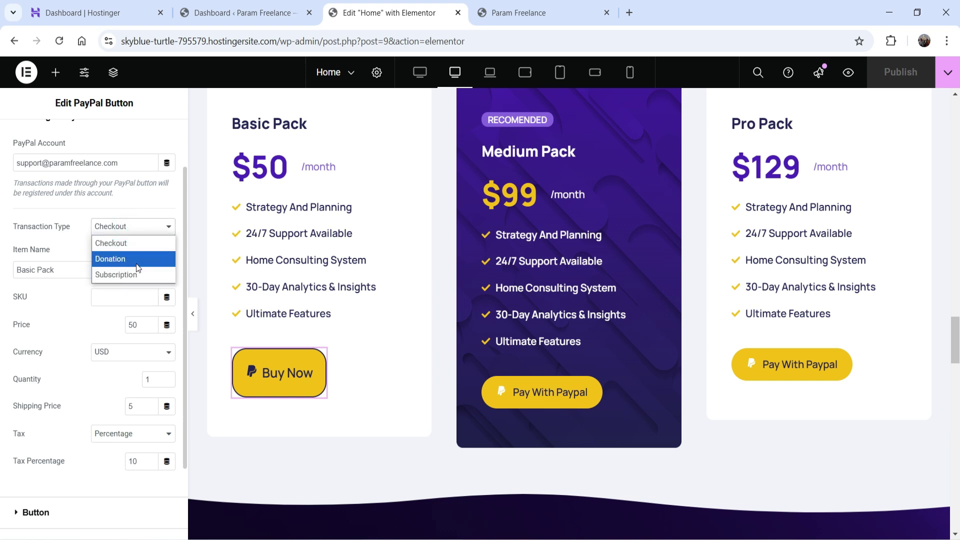
{"action": "left_click", "coordinate": [131, 258]}
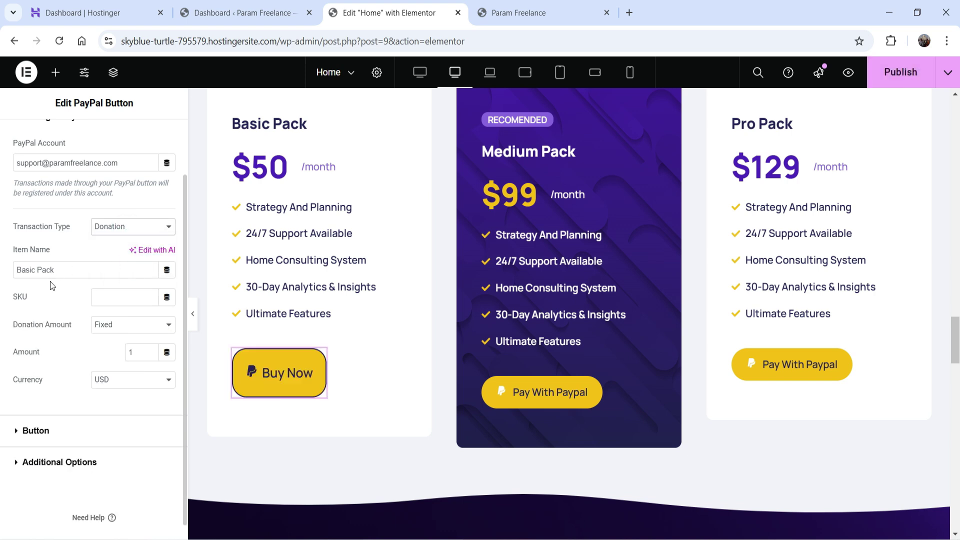
{"action": "left_click", "coordinate": [55, 433]}
{"action": "triple_click", "coordinate": [124, 245]}
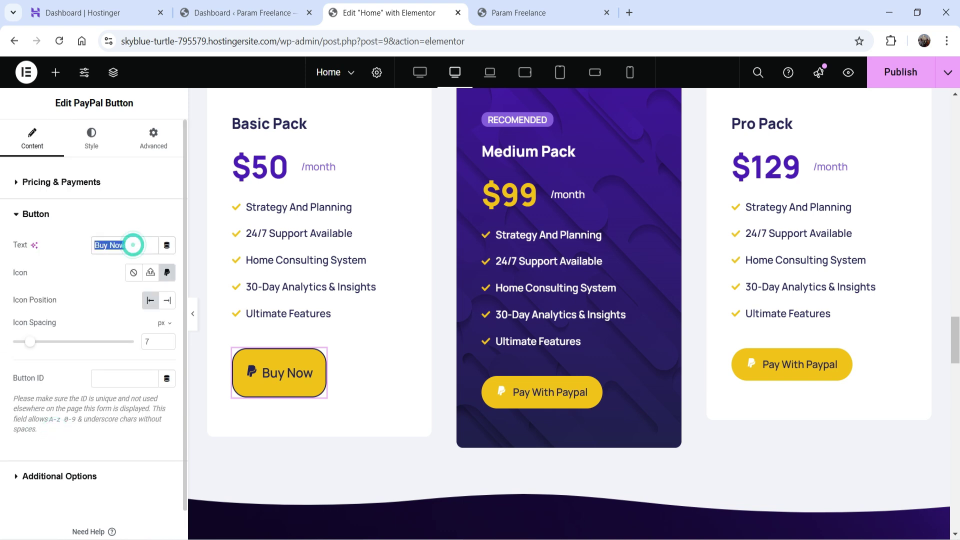
{"action": "type", "text": "Donate Now"}
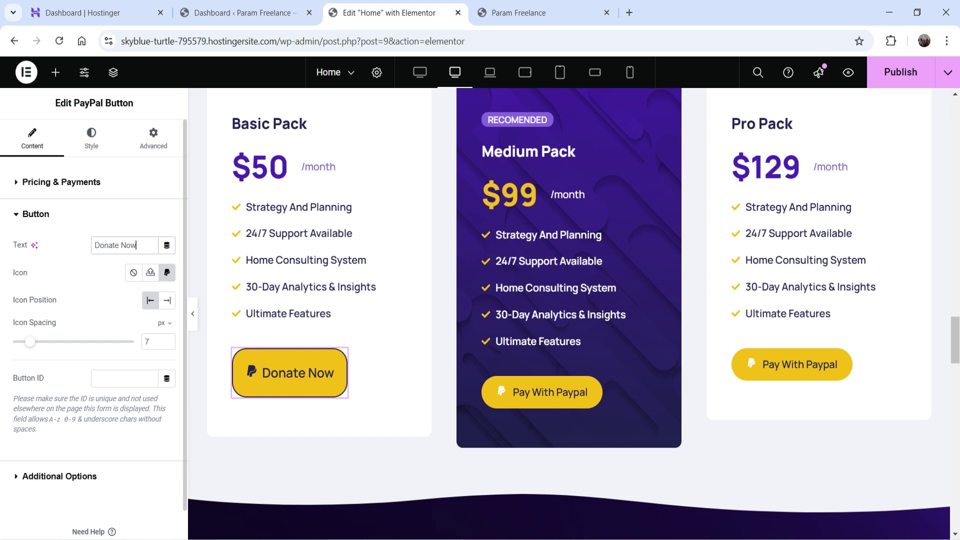
Step: Set Donation Amount to Fixed and enter 99 as the amount
{"action": "left_click", "coordinate": [60, 174]}
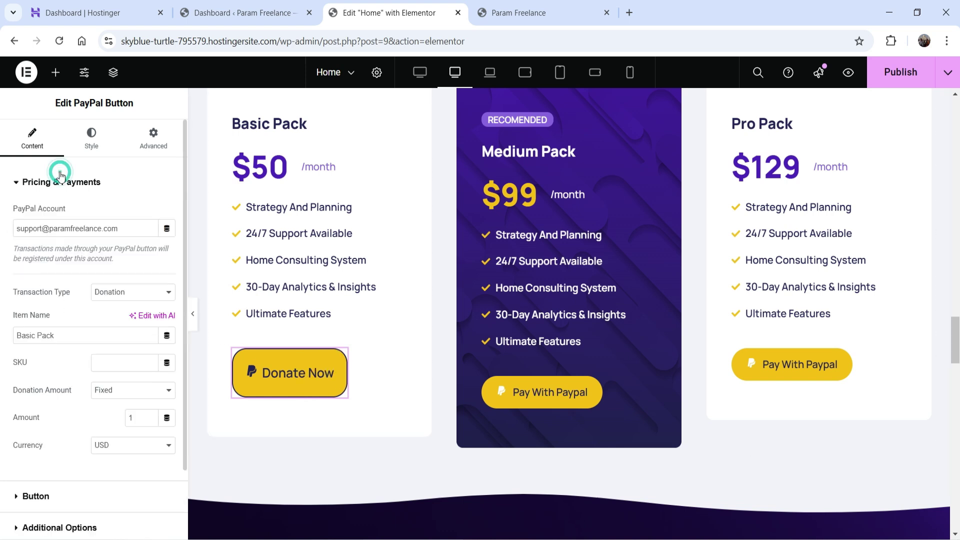
{"action": "scroll", "coordinate": [77, 226], "scroll_direction": "down", "scroll_amount": 2}
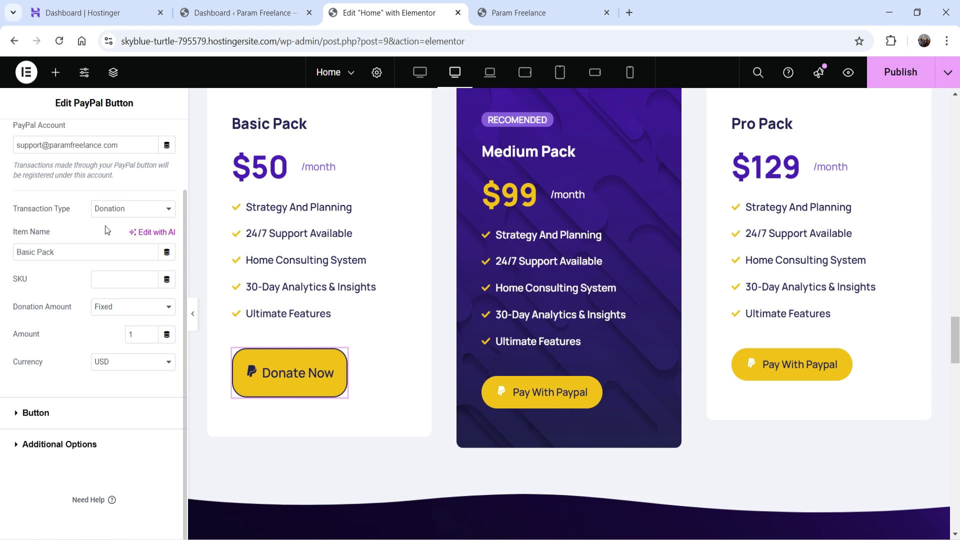
{"action": "left_click", "coordinate": [103, 310]}
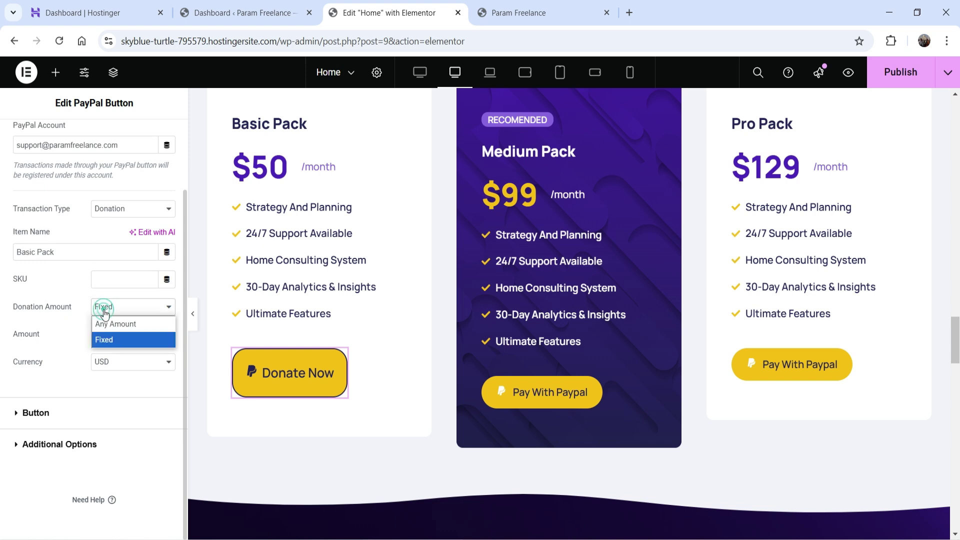
{"action": "left_click", "coordinate": [122, 340]}
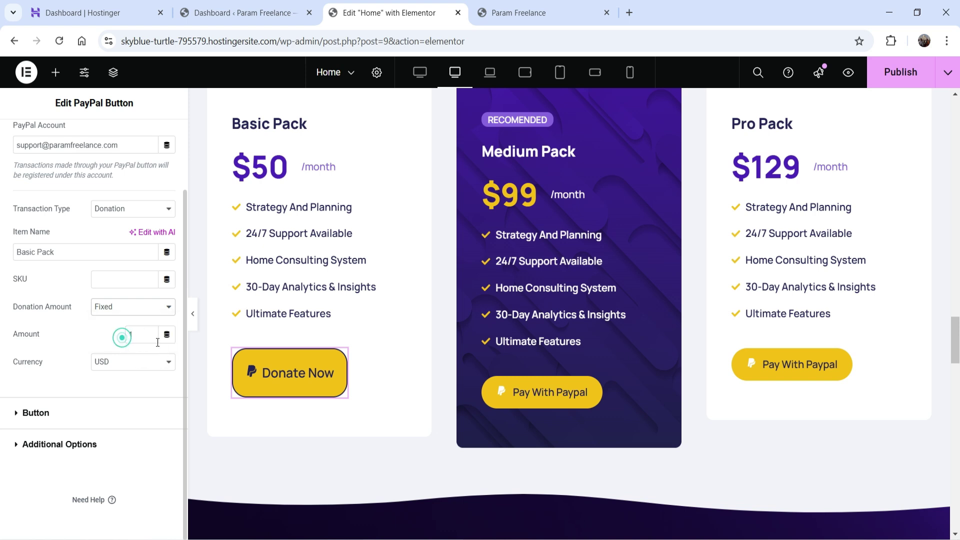
{"action": "double_click", "coordinate": [144, 334]}
{"action": "type", "text": "99"}
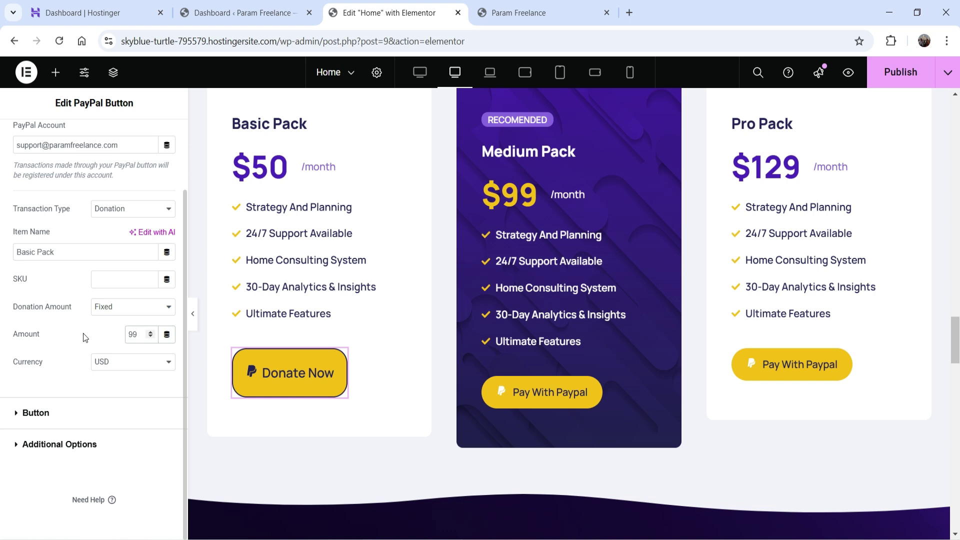
Step: Try the Any Amount donation option, then return Donation Amount to Fixed
{"action": "left_click", "coordinate": [114, 307]}
{"action": "left_click", "coordinate": [116, 322]}
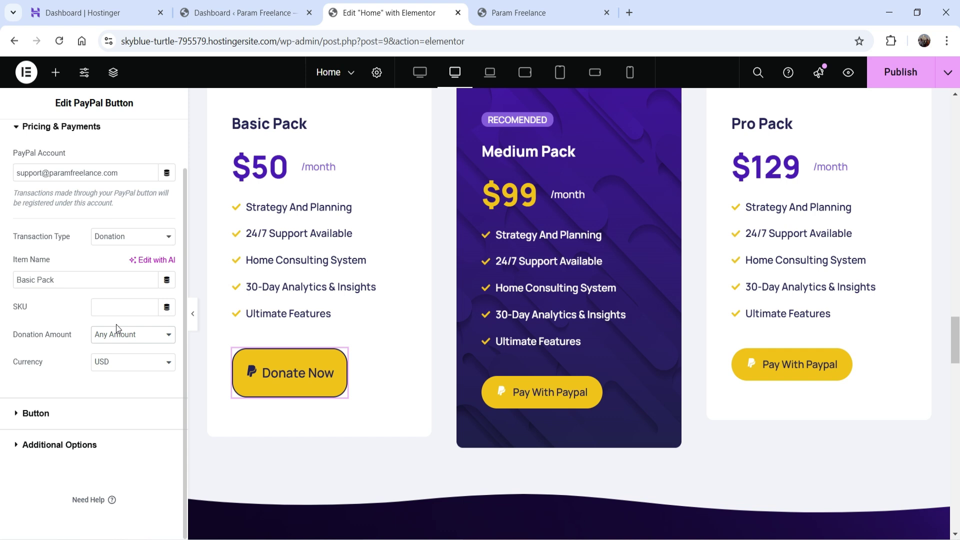
{"action": "left_click", "coordinate": [115, 337]}
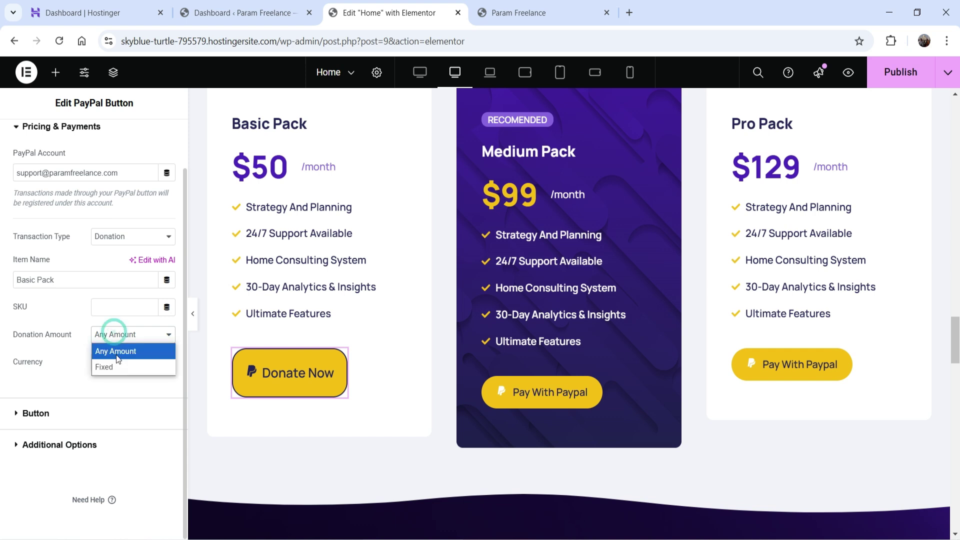
{"action": "left_click", "coordinate": [119, 355]}
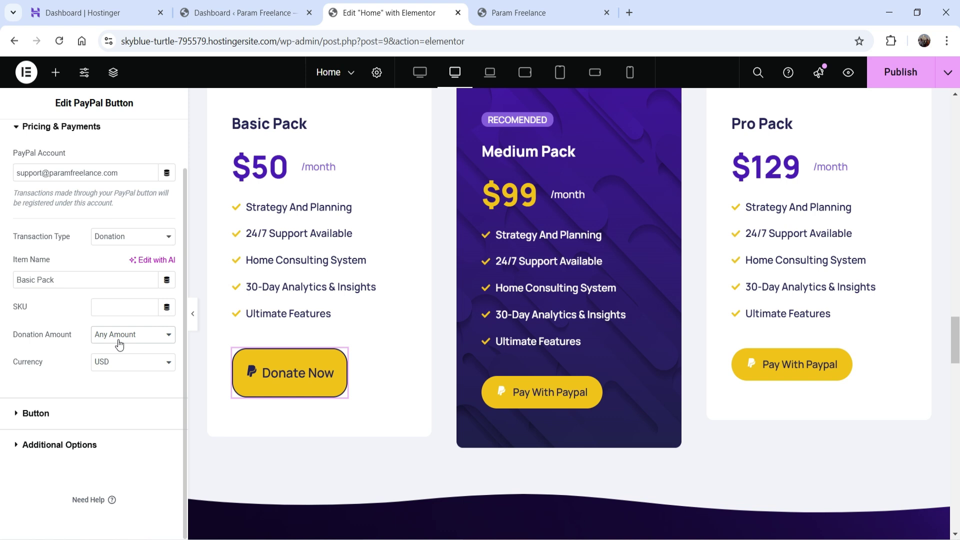
{"action": "left_click", "coordinate": [122, 336]}
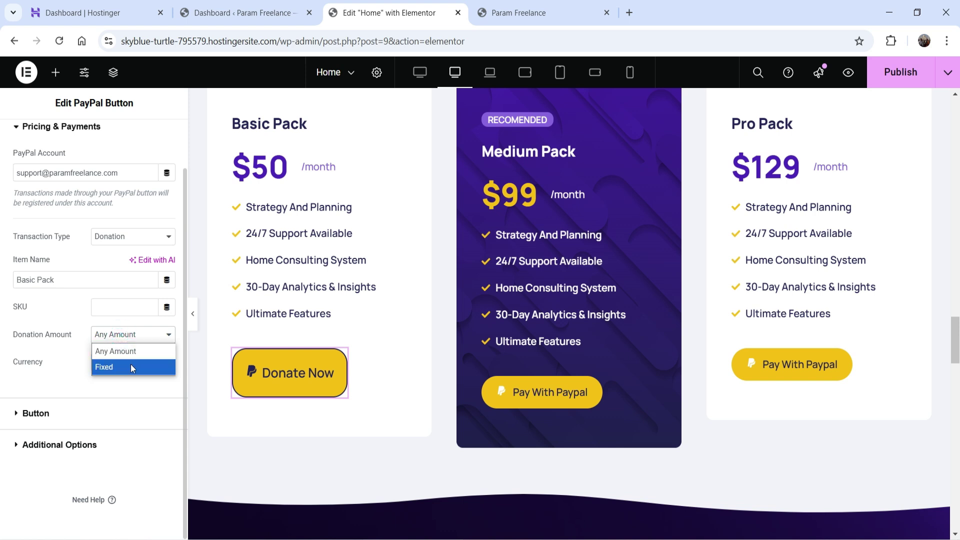
{"action": "left_click", "coordinate": [132, 369]}
{"action": "left_click", "coordinate": [116, 335]}
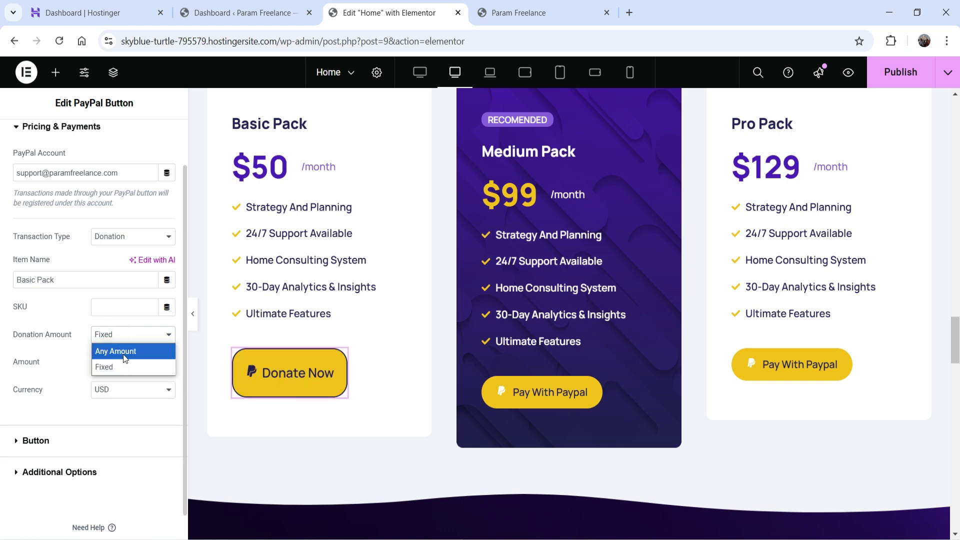
{"action": "left_click", "coordinate": [19, 357]}
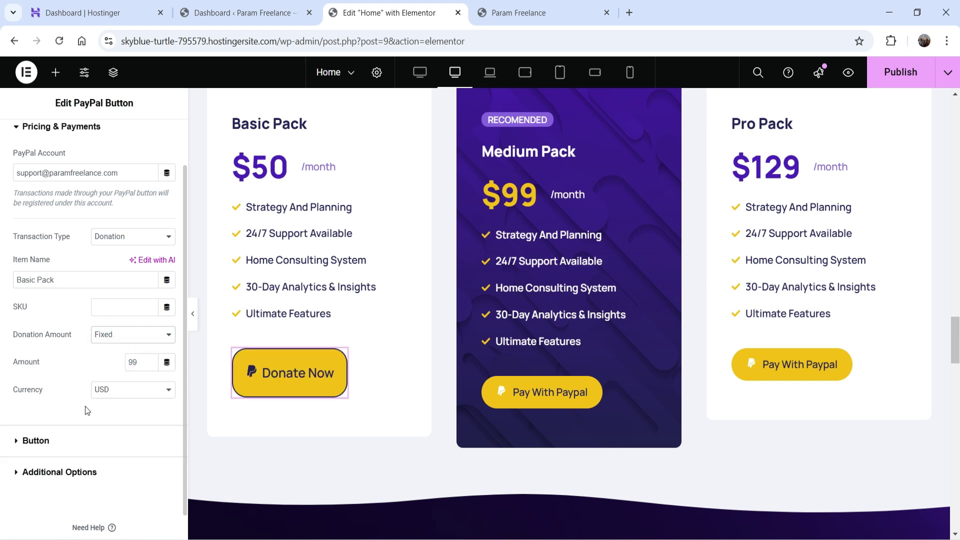
Step: Keep the currency as USD, review Button and Additional Options, and publish
{"action": "left_click", "coordinate": [117, 389]}
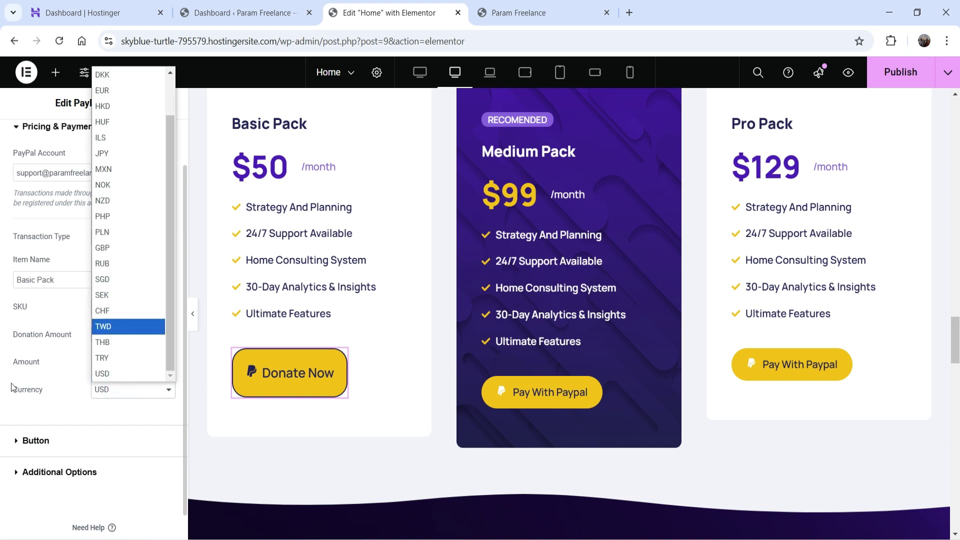
{"action": "left_click", "coordinate": [25, 392]}
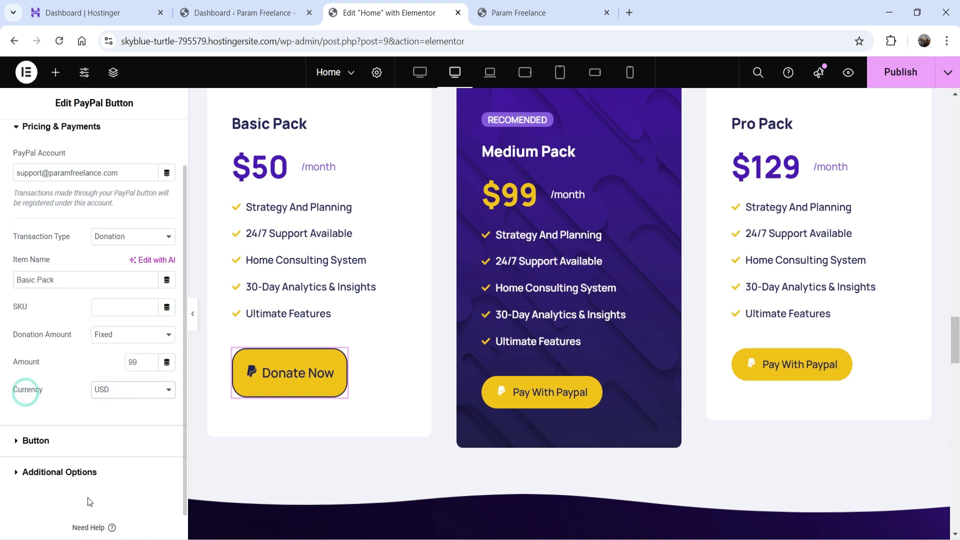
{"action": "left_click", "coordinate": [36, 442]}
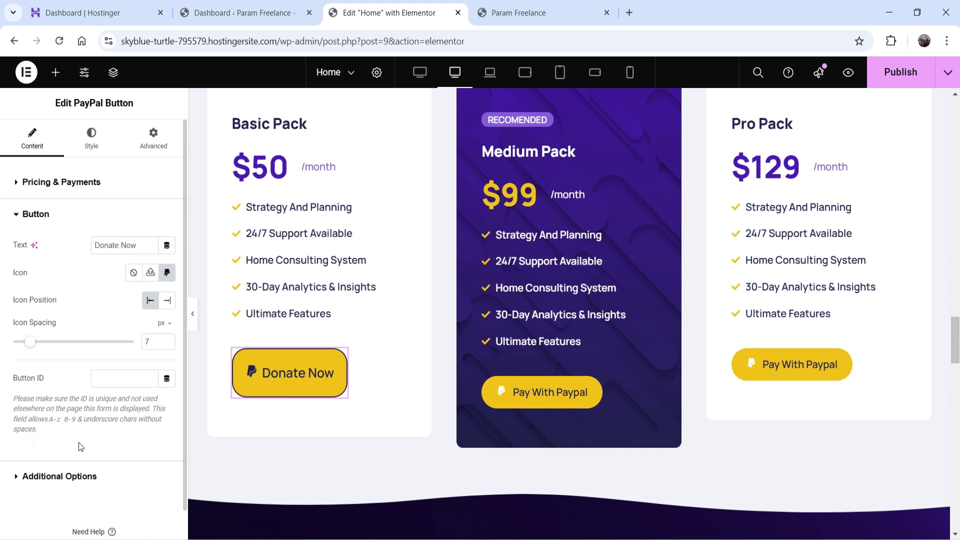
{"action": "left_click", "coordinate": [59, 474]}
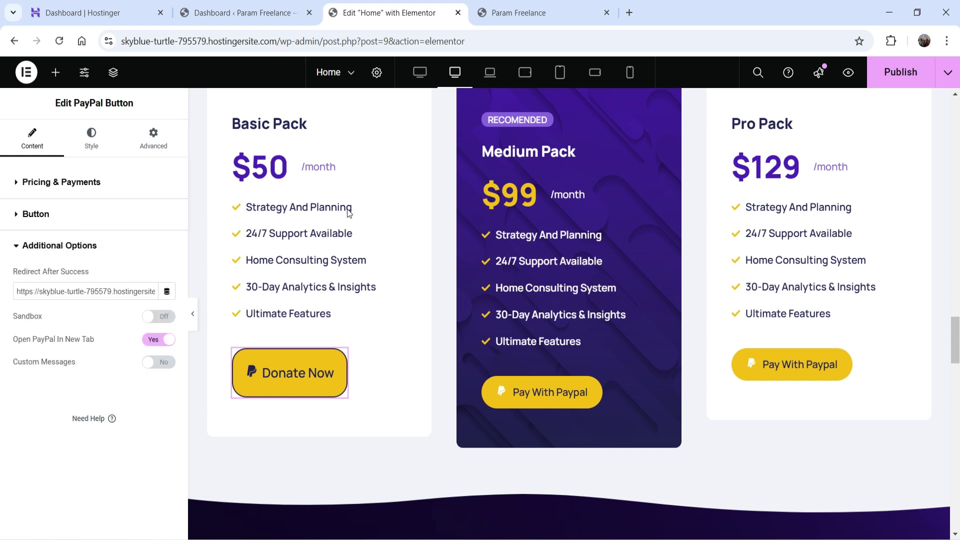
{"action": "left_click", "coordinate": [903, 72]}
{"action": "left_click", "coordinate": [542, 13]}
Step: Test Donate Now live; PayPal reports donations unsupported in this country, then close it
{"action": "left_click", "coordinate": [59, 41]}
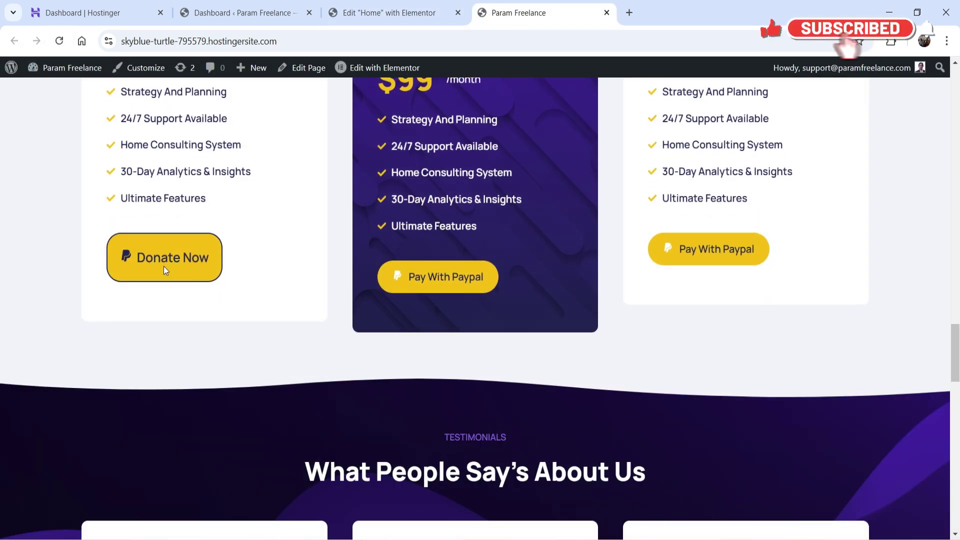
{"action": "left_click", "coordinate": [164, 266]}
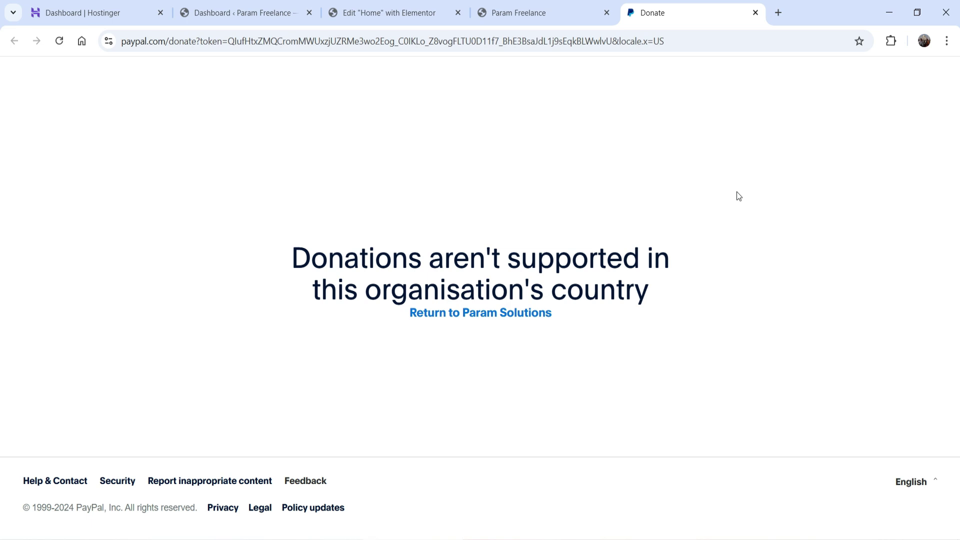
{"action": "left_click", "coordinate": [756, 12]}
Step: Set Transaction Type to Subscription with a Monthly billing cycle
{"action": "left_click", "coordinate": [390, 12]}
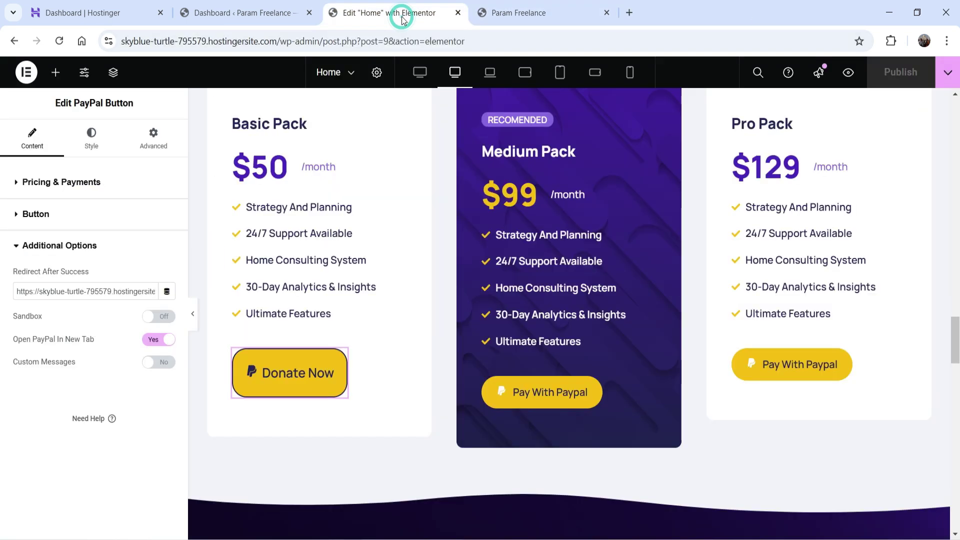
{"action": "left_click", "coordinate": [53, 182]}
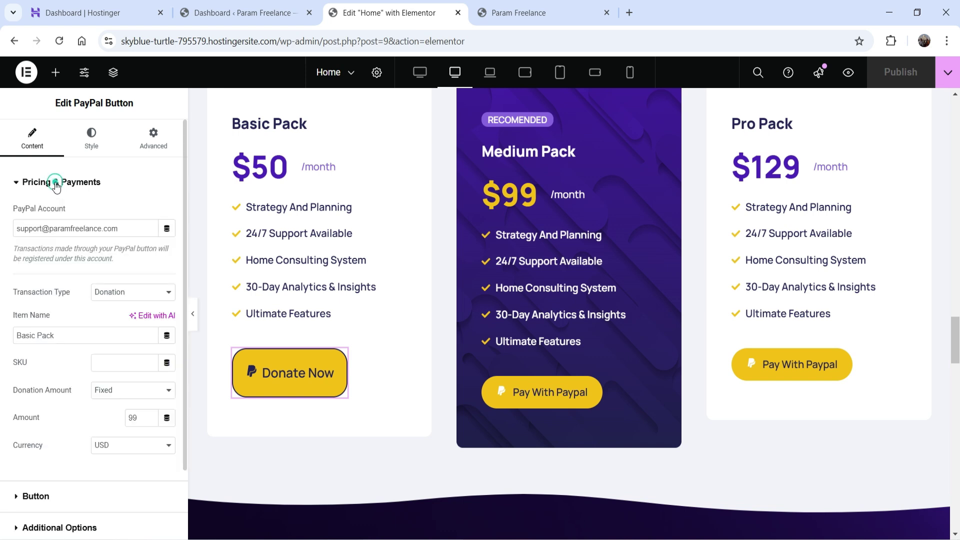
{"action": "left_click", "coordinate": [129, 294]}
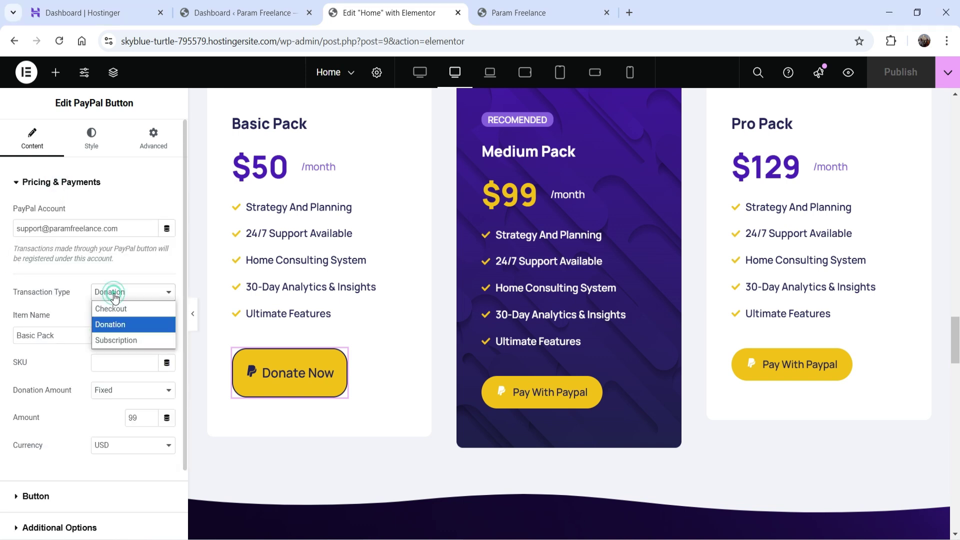
{"action": "left_click", "coordinate": [125, 341]}
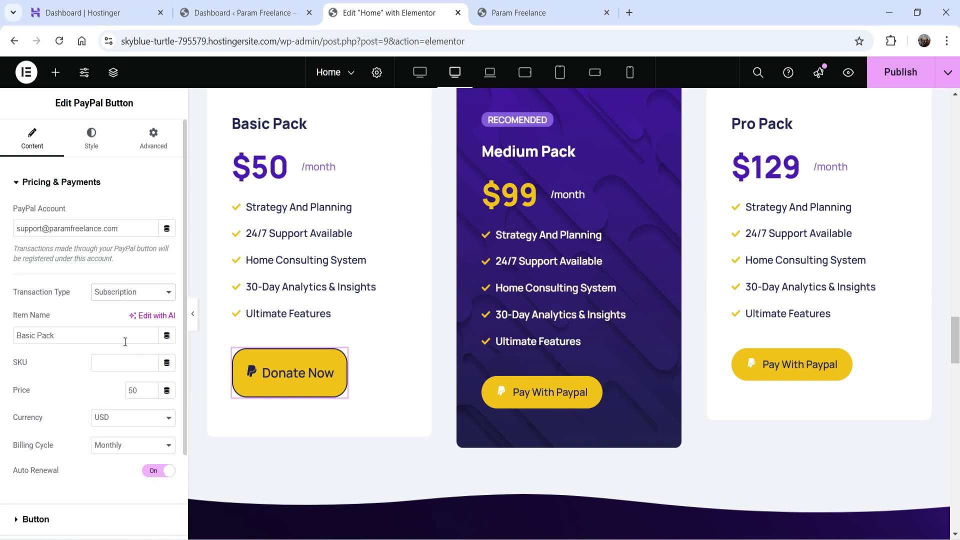
{"action": "scroll", "coordinate": [83, 275], "scroll_direction": "down", "scroll_amount": 2}
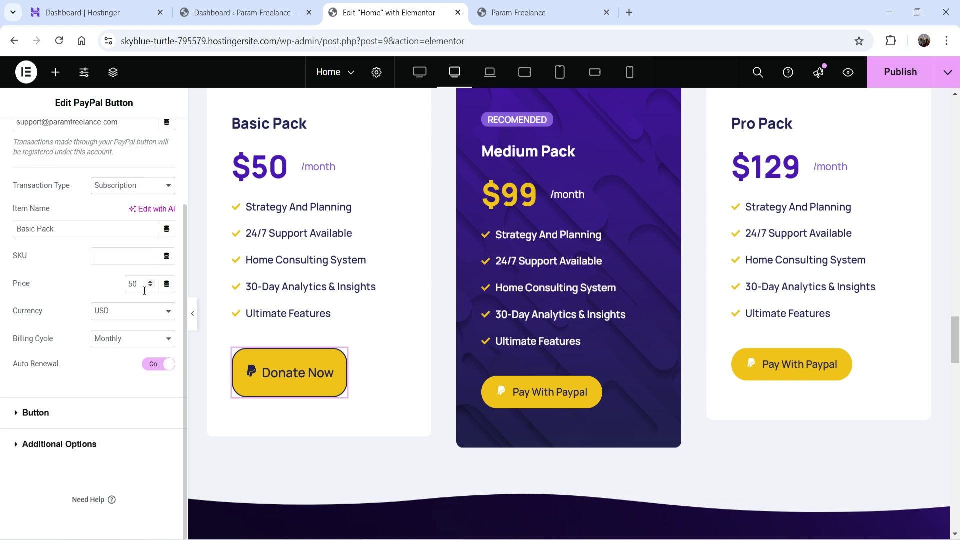
{"action": "left_click", "coordinate": [131, 346]}
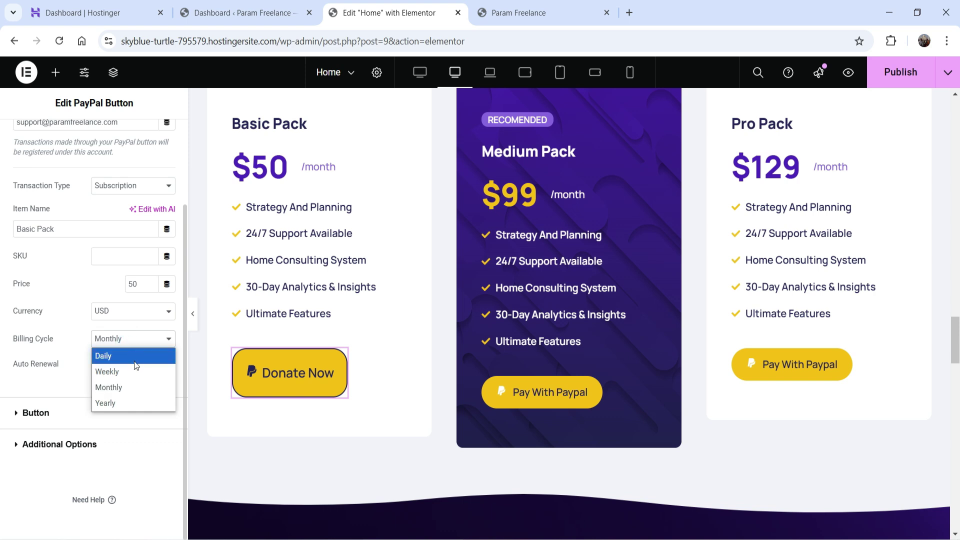
{"action": "left_click", "coordinate": [139, 396]}
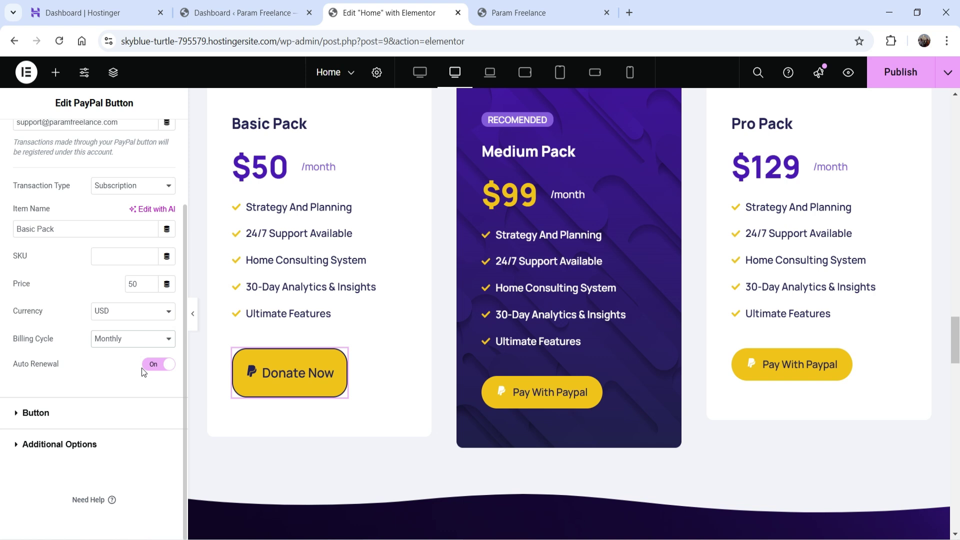
Step: Change the button label from 'Donate Now' to 'Subscribe' and publish
{"action": "left_click", "coordinate": [36, 413]}
{"action": "left_click_drag", "start_coordinate": [139, 245], "coordinate": [2, 245]}
{"action": "type", "text": "Subscr"}
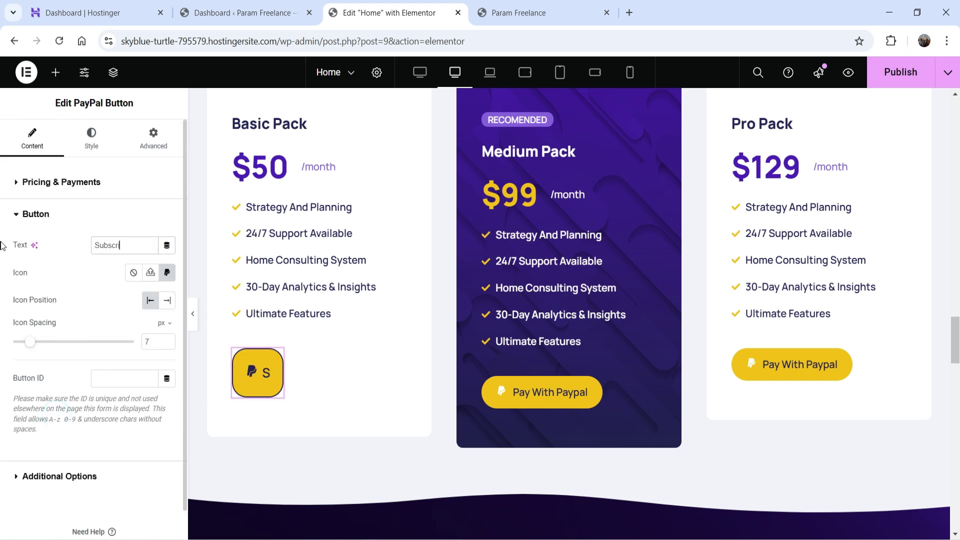
{"action": "type", "text": "ibe"}
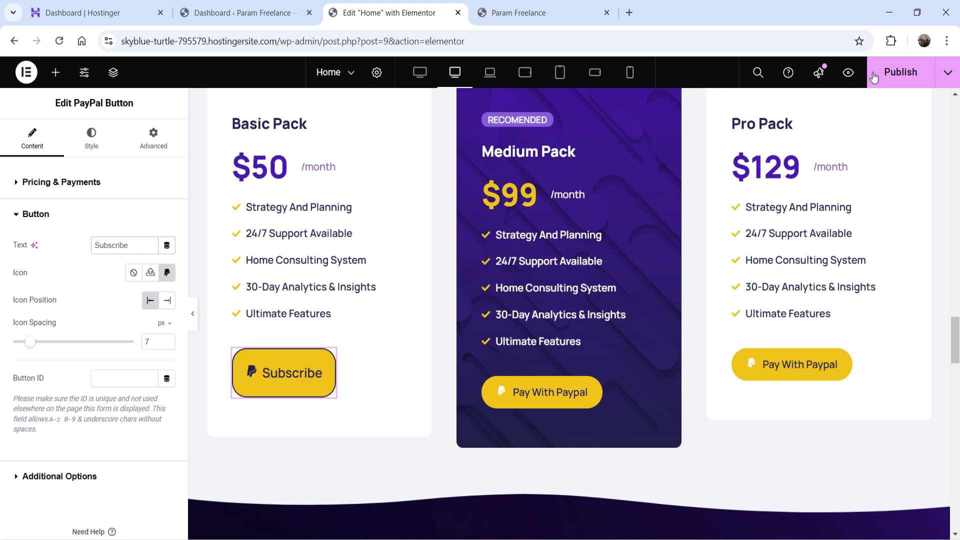
{"action": "left_click", "coordinate": [874, 74]}
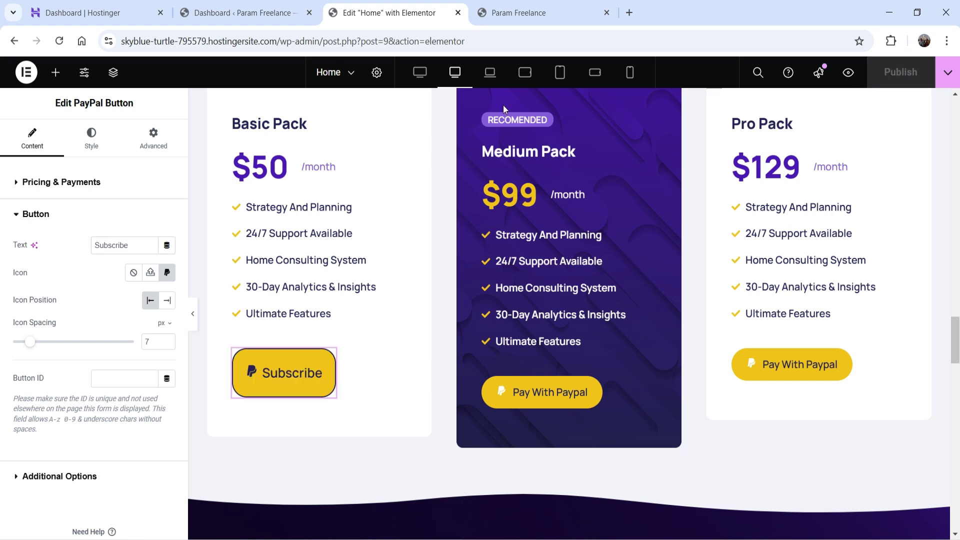
{"action": "left_click", "coordinate": [524, 14]}
Step: Reload the live site and click Subscribe to open the Pay with PayPal login
{"action": "left_click", "coordinate": [59, 41]}
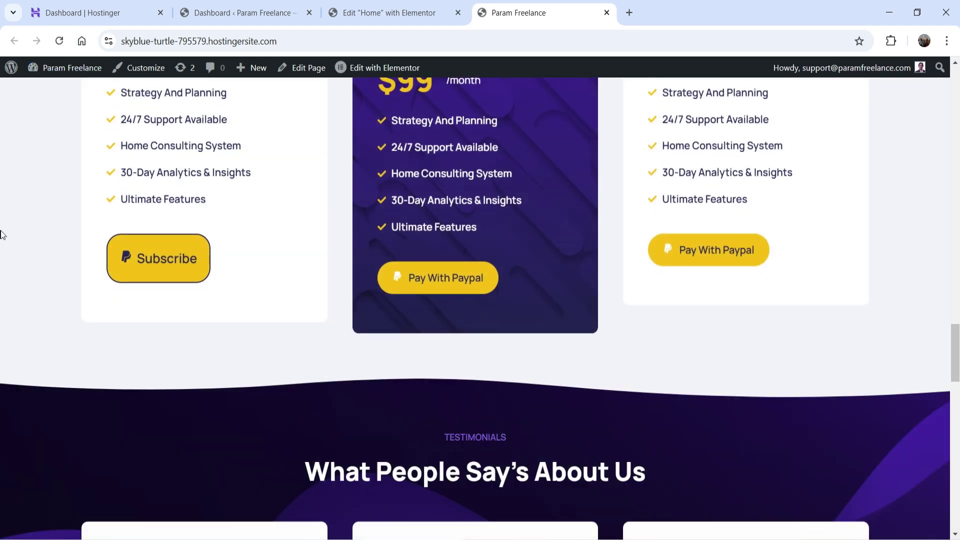
{"action": "scroll", "coordinate": [2, 198], "scroll_direction": "up", "scroll_amount": 2}
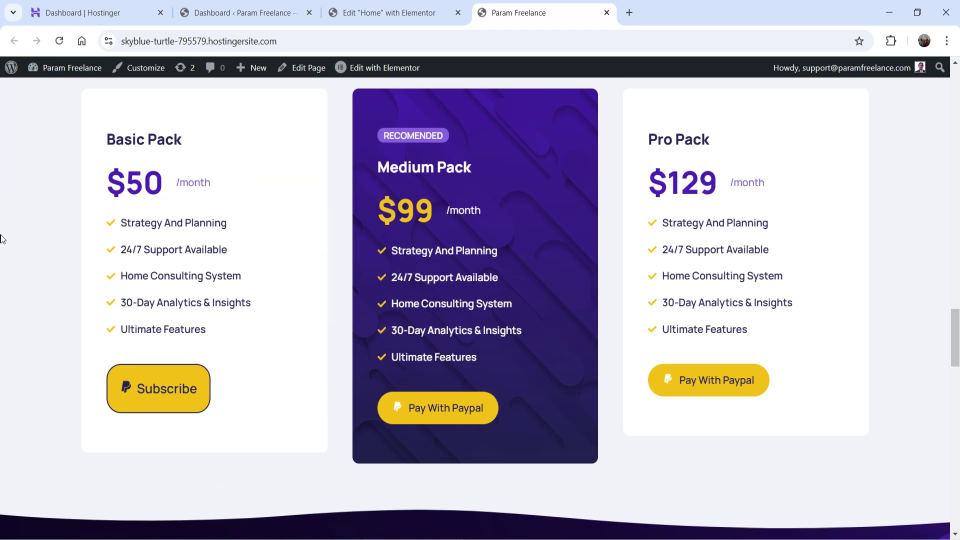
{"action": "left_click", "coordinate": [163, 392]}
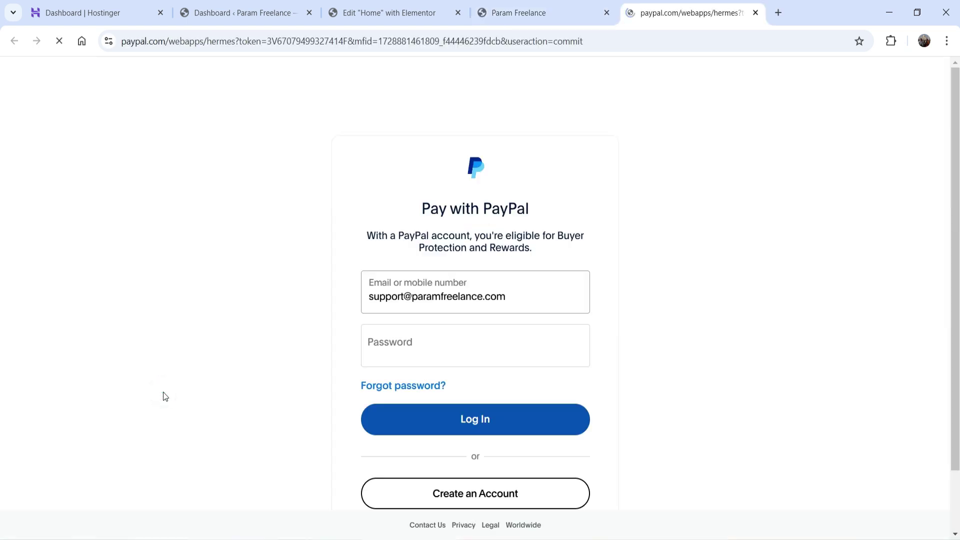
{"action": "scroll", "coordinate": [800, 385], "scroll_direction": "down", "scroll_amount": 2}
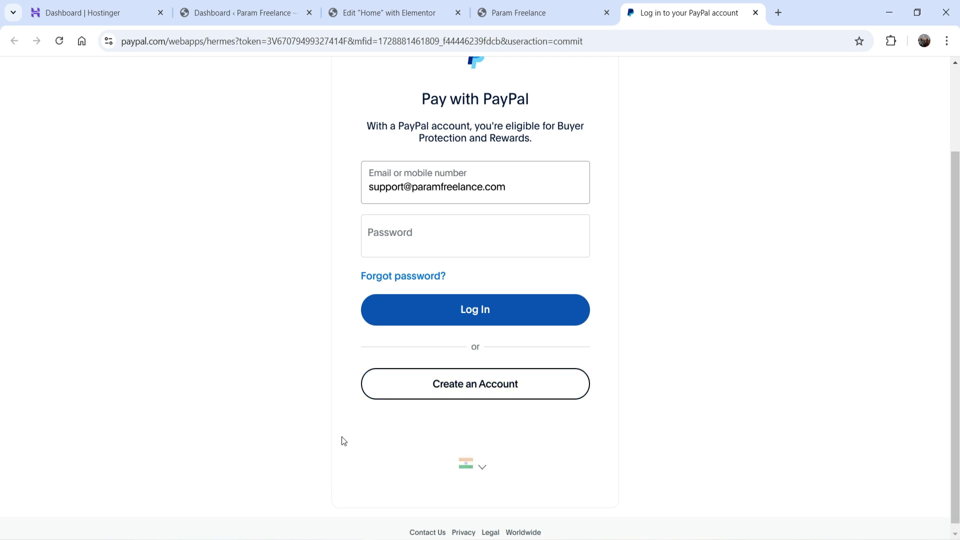
{"action": "scroll", "coordinate": [664, 339], "scroll_direction": "up", "scroll_amount": 2}
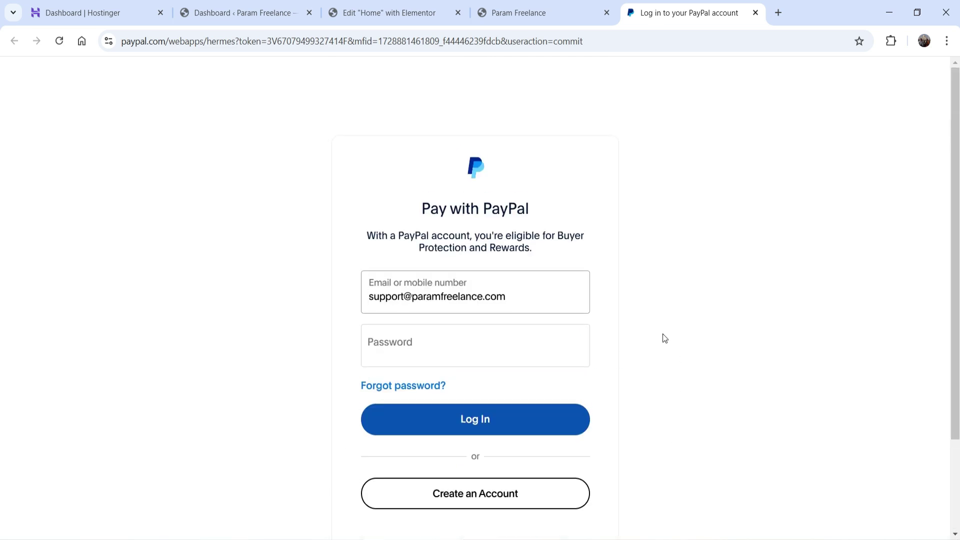